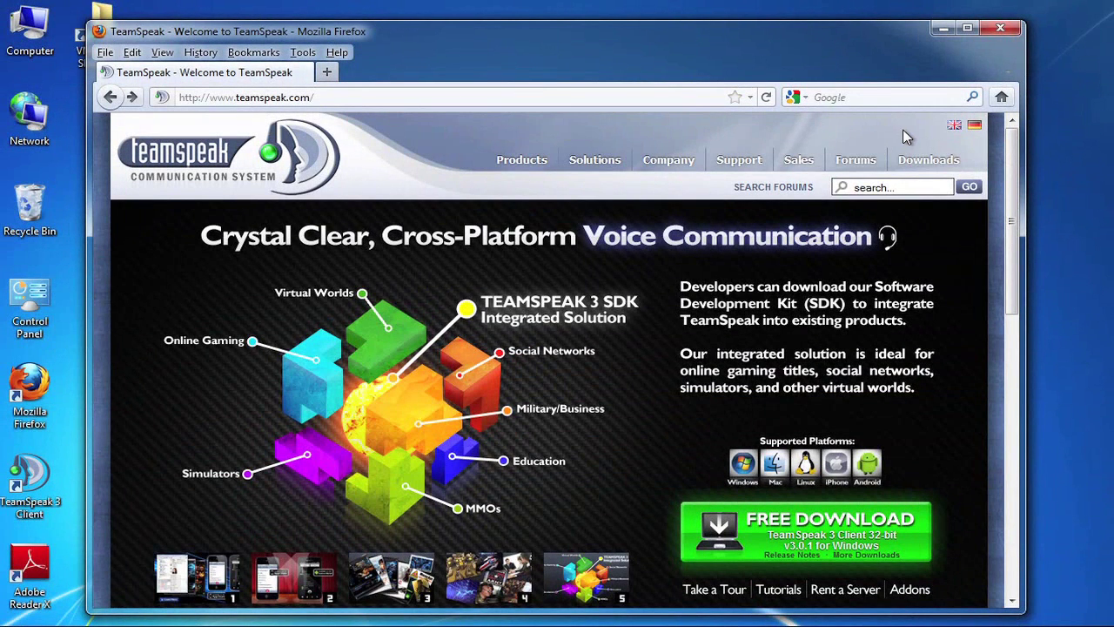
# Open the TeamSpeak Addons directory and browse the All-In-One skins down to Adante - Steam skin.
pyautogui.moveTo(926, 164)
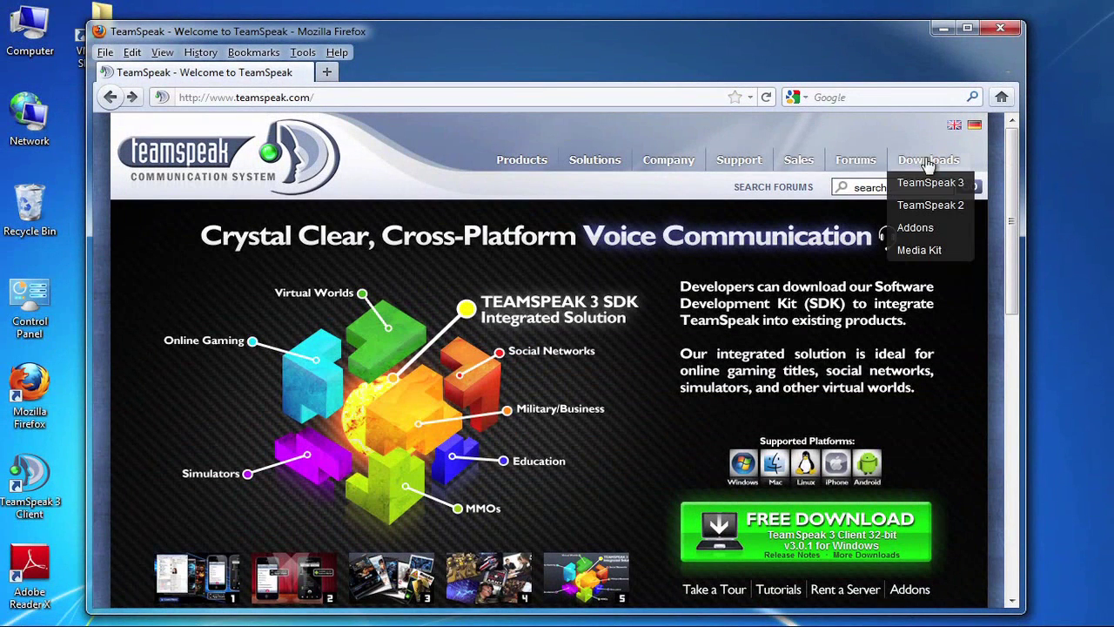
pyautogui.click(918, 230)
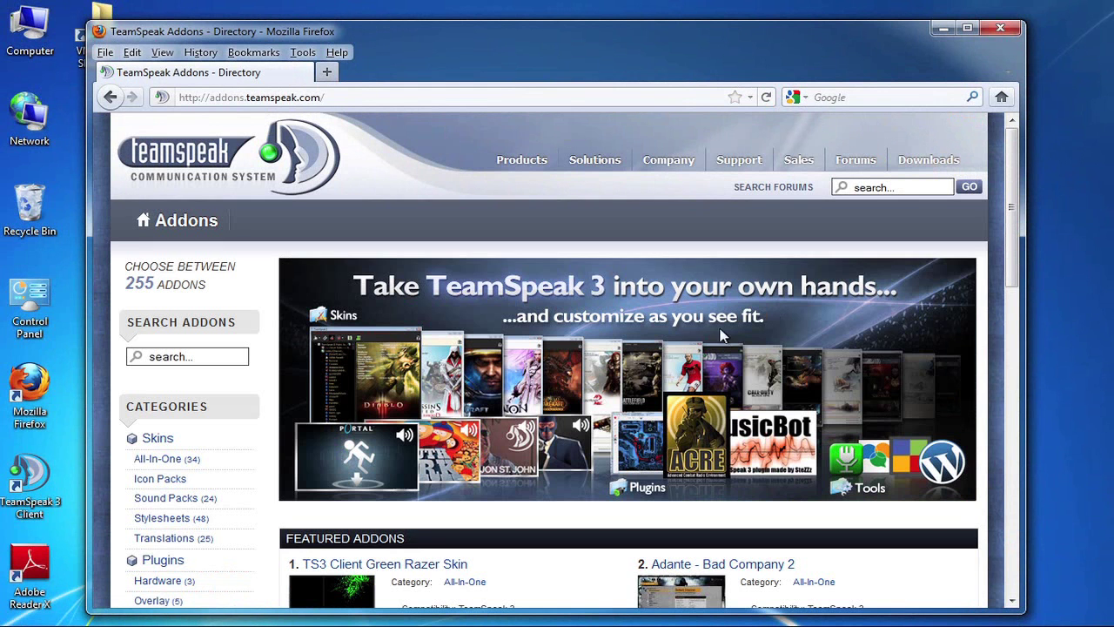
pyautogui.scroll(-2, 1012, 234)
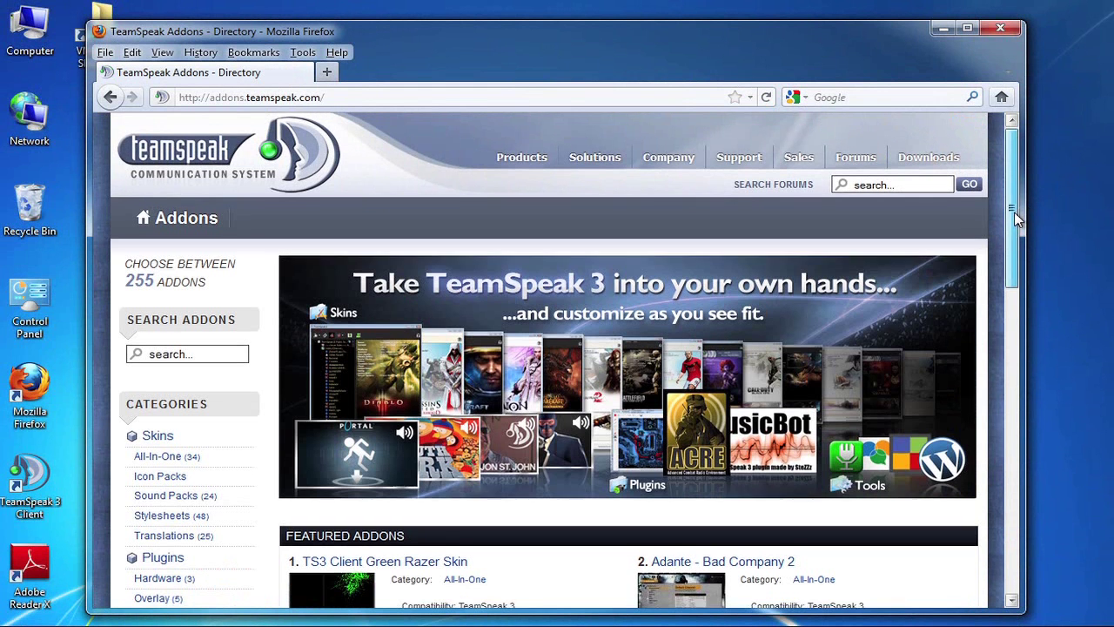
pyautogui.scroll(-1, 1016, 247)
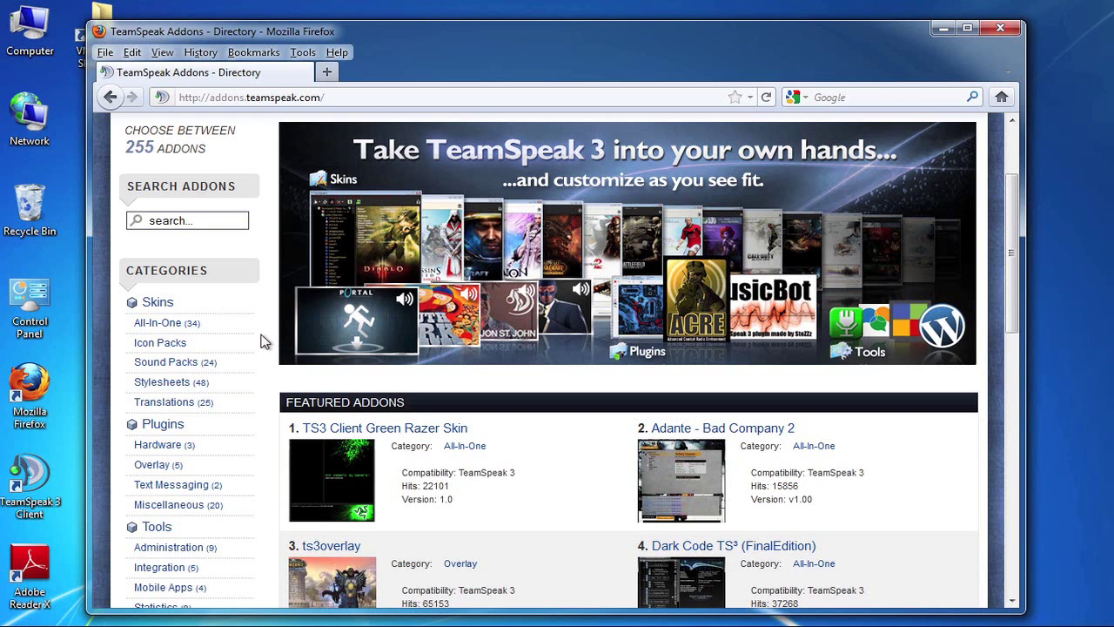
pyautogui.click(174, 325)
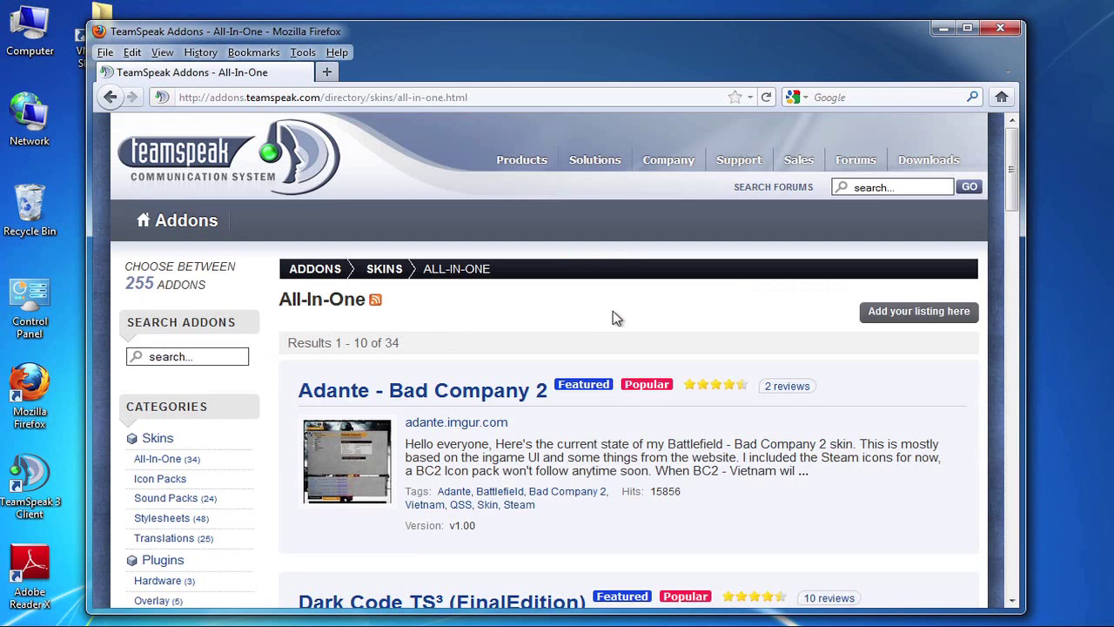
pyautogui.moveTo(1011, 178); pyautogui.dragTo(1011, 333)
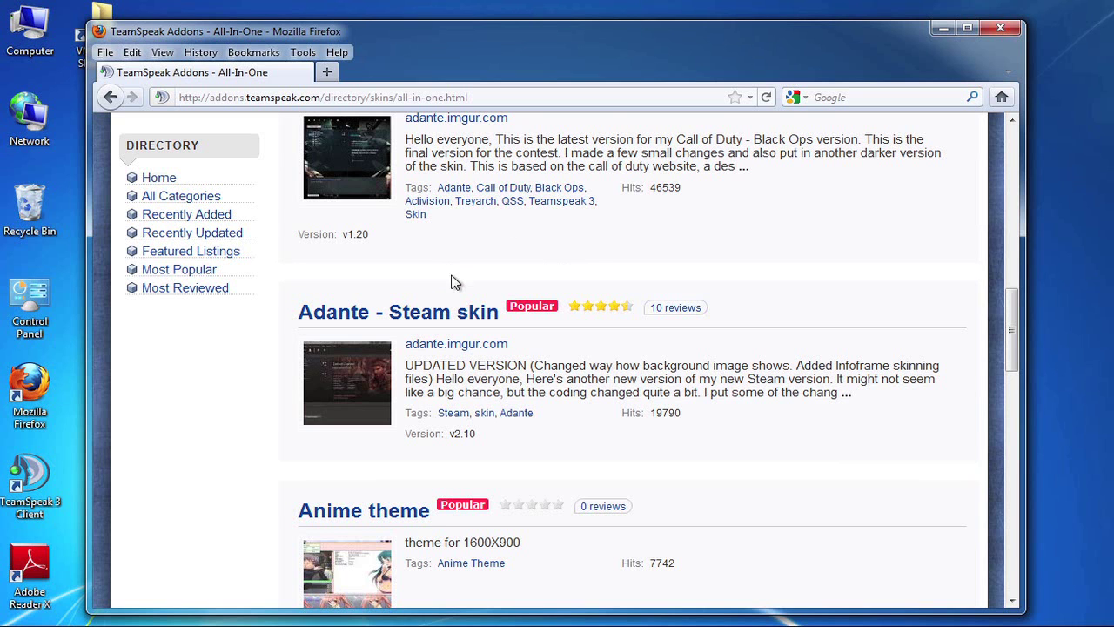
# Minimize the browser, open the extracted TS3_Steam_Skin folder on the desktop, and open its README file.
pyautogui.click(940, 30)
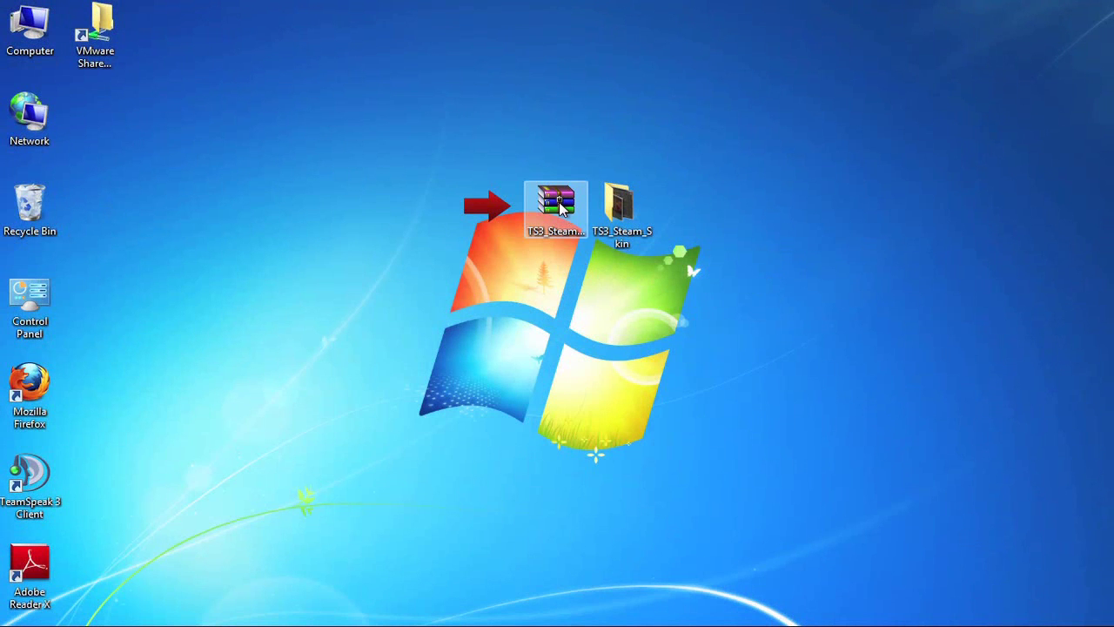
pyautogui.moveTo(562, 207)
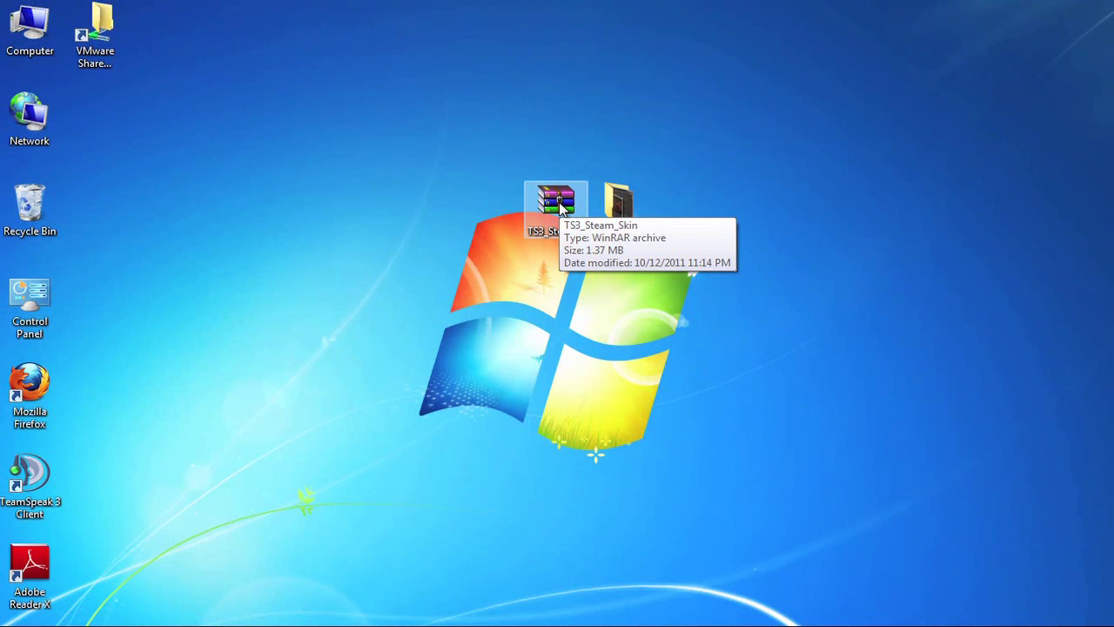
pyautogui.moveTo(615, 202)
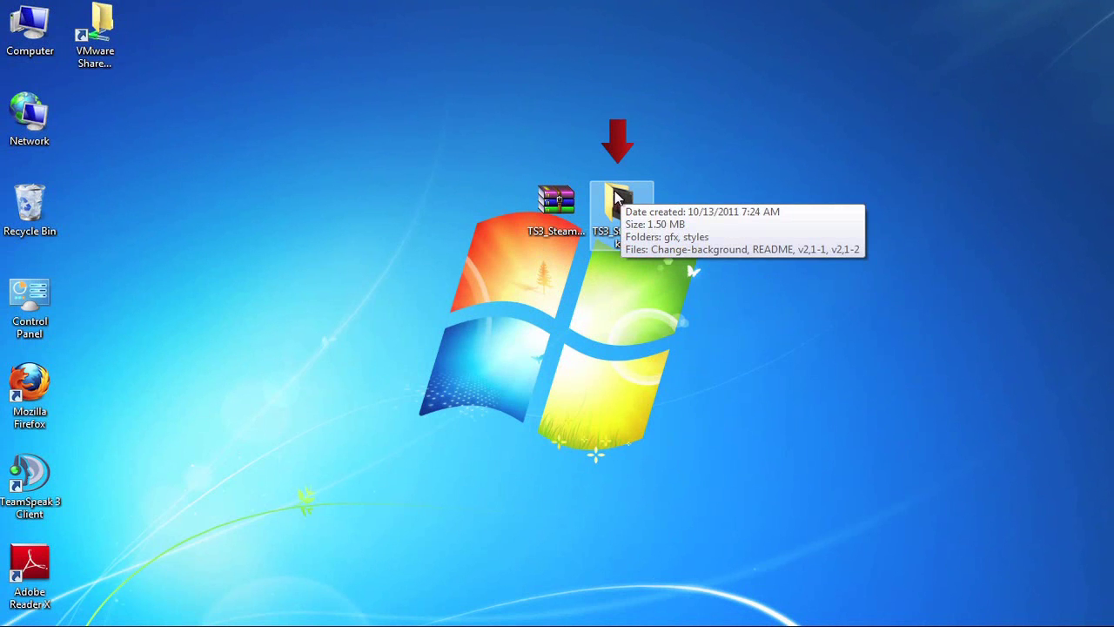
pyautogui.doubleClick(615, 202)
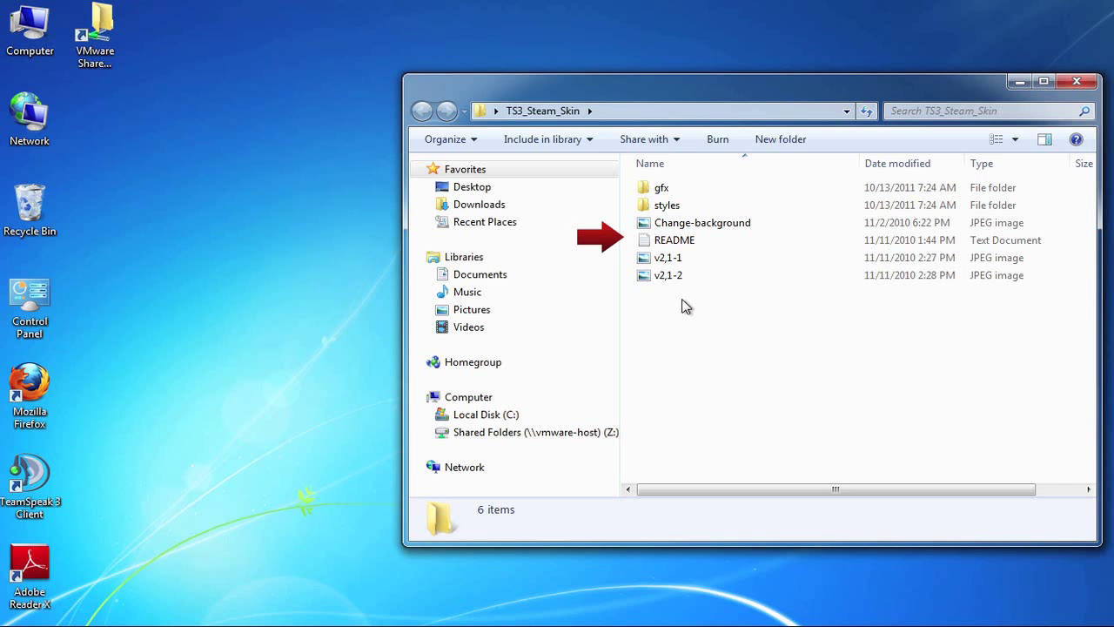
pyautogui.doubleClick(683, 243)
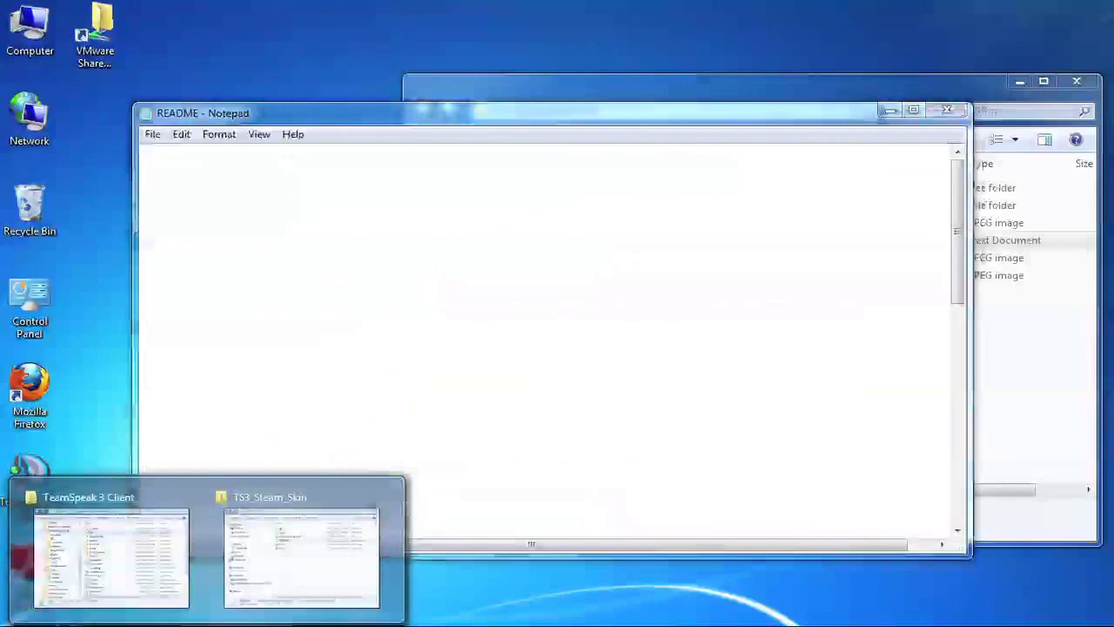
# Move the Steam - UI folder from the skin's gfx folder into the TeamSpeak 3 Client's gfx folder, granting administrator permission.
pyautogui.click(137, 597)
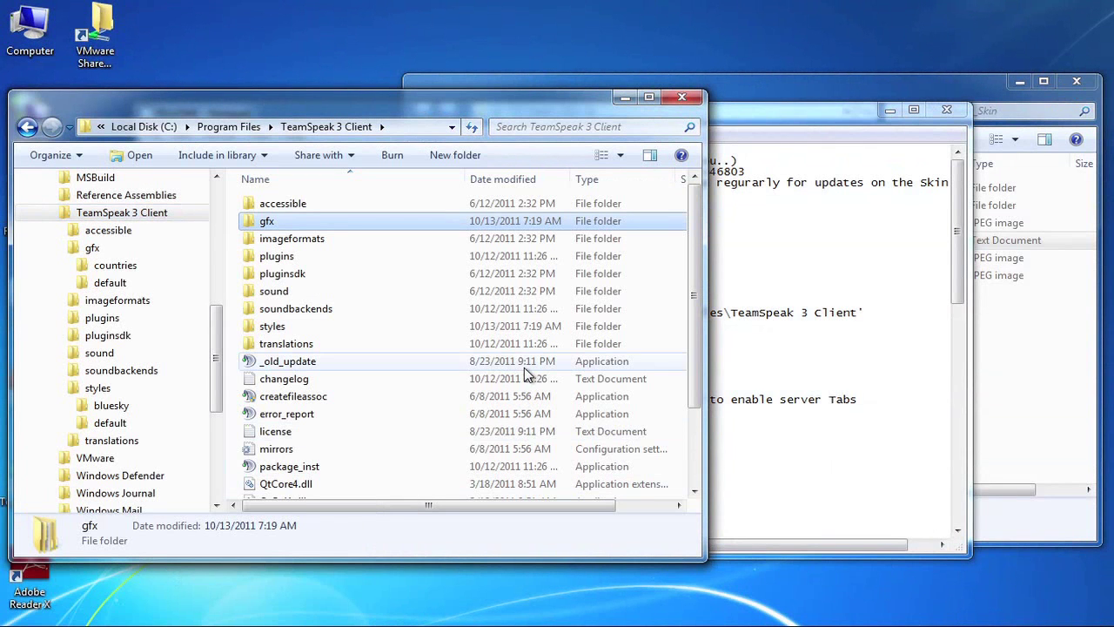
pyautogui.moveTo(216, 323); pyautogui.dragTo(222, 276)
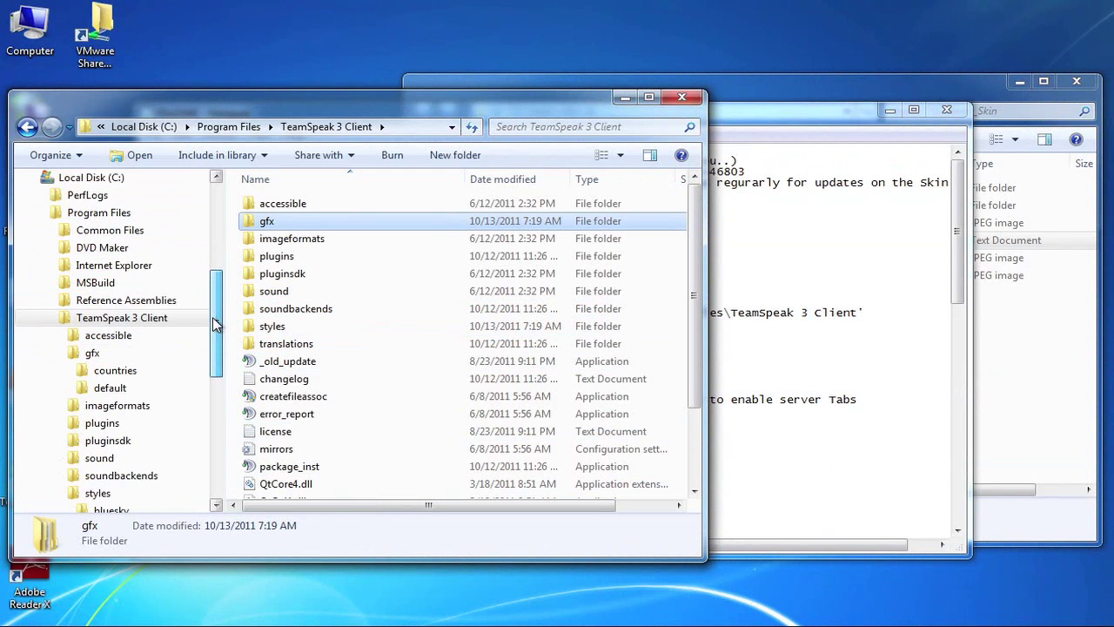
pyautogui.moveTo(212, 317); pyautogui.dragTo(212, 321)
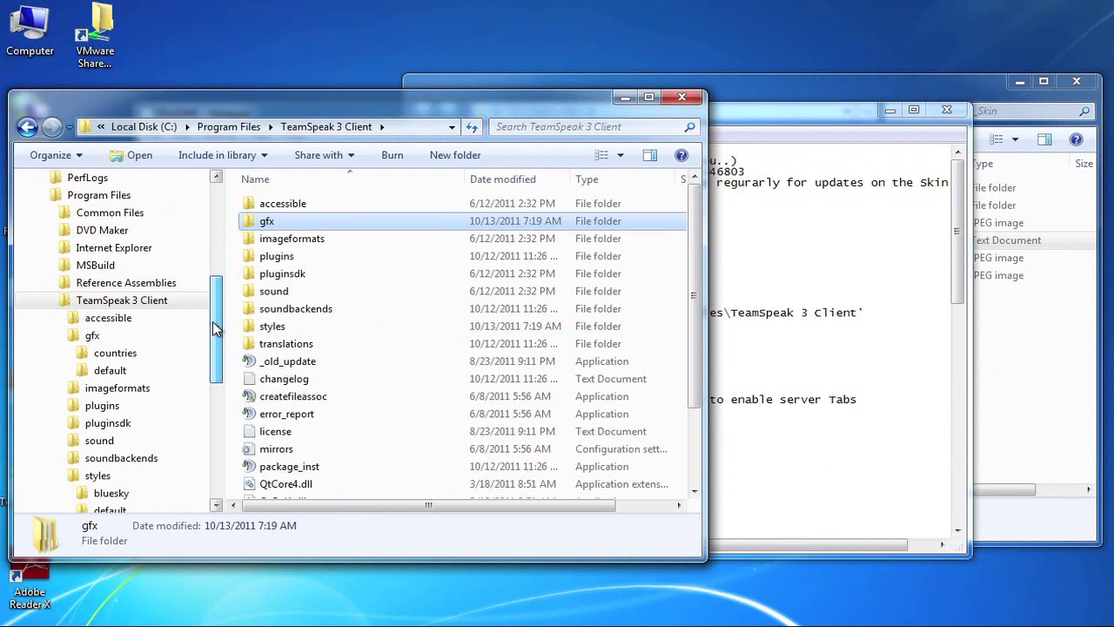
pyautogui.click(866, 101)
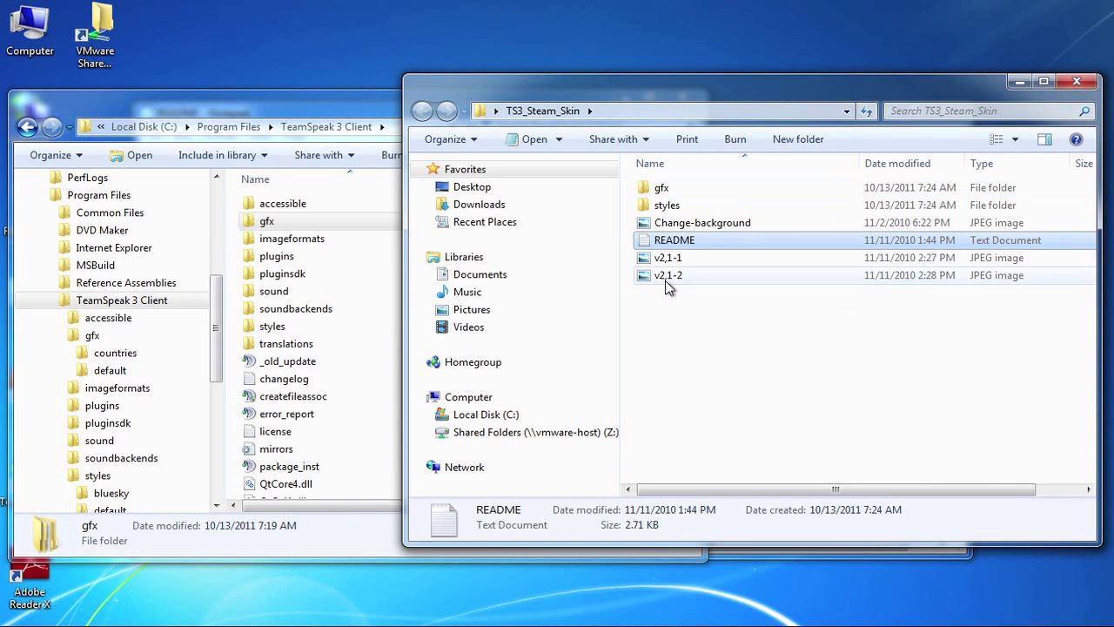
pyautogui.doubleClick(664, 190)
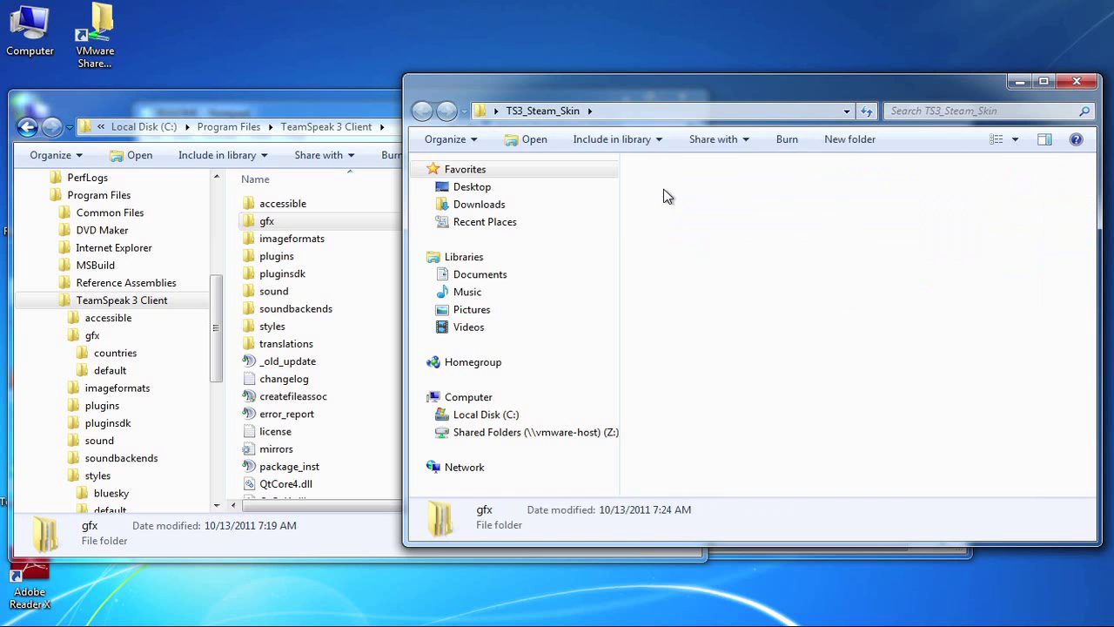
pyautogui.click(677, 190)
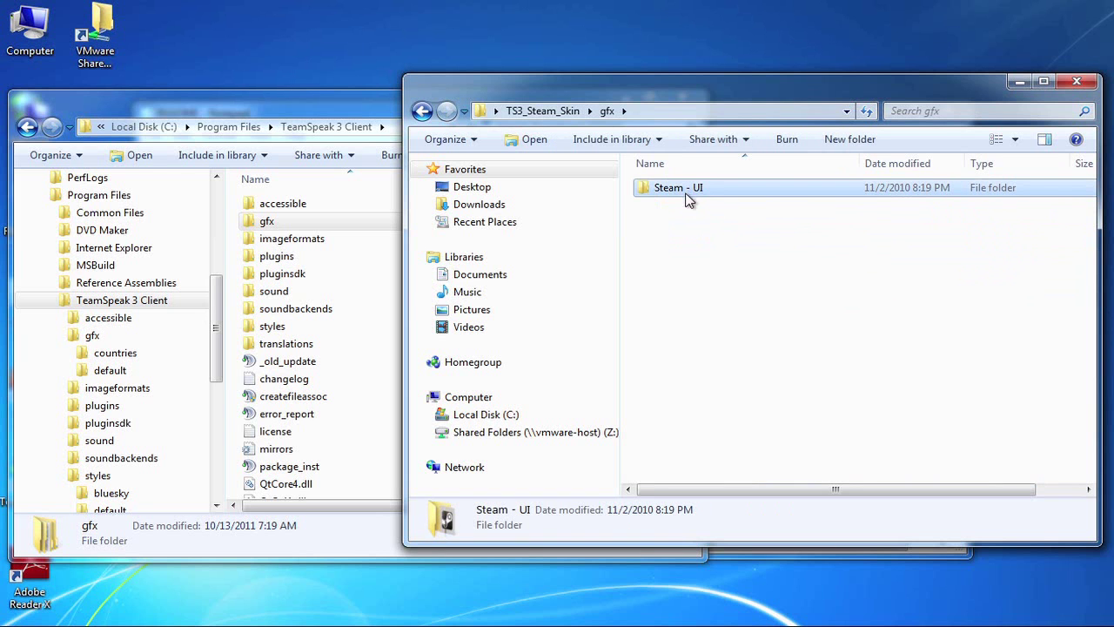
pyautogui.moveTo(675, 190); pyautogui.dragTo(95, 336)
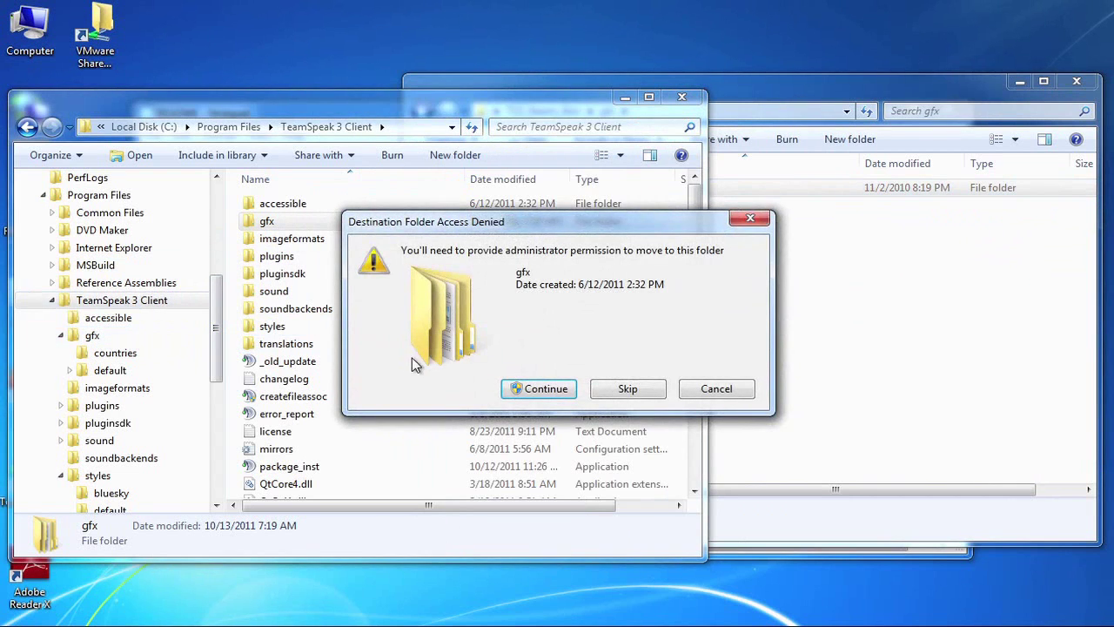
pyautogui.click(536, 388)
# Move the Steam - UI folder and Steam - UI.qss from the skin's styles folder into the TeamSpeak 3 Client's styles folder, granting administrator permission.
pyautogui.click(775, 254)
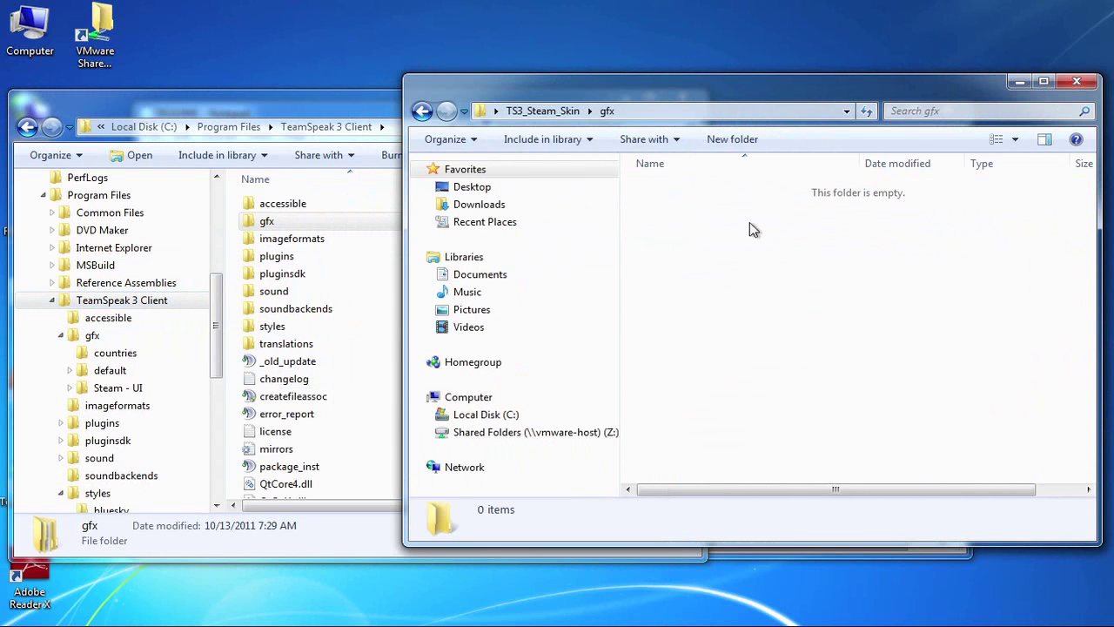
pyautogui.click(422, 111)
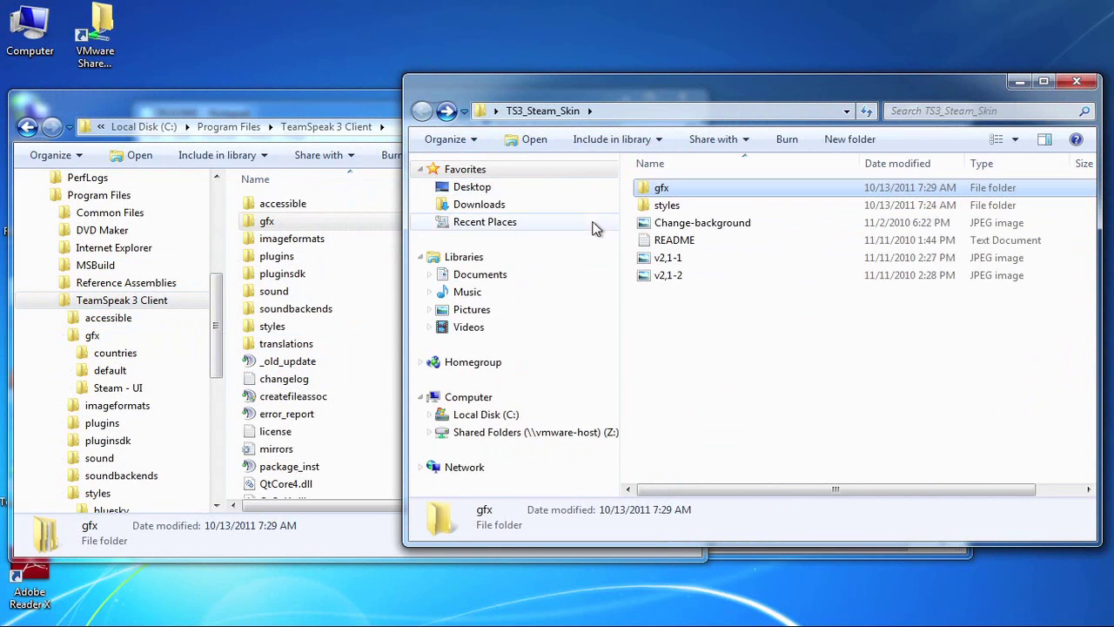
pyautogui.doubleClick(667, 207)
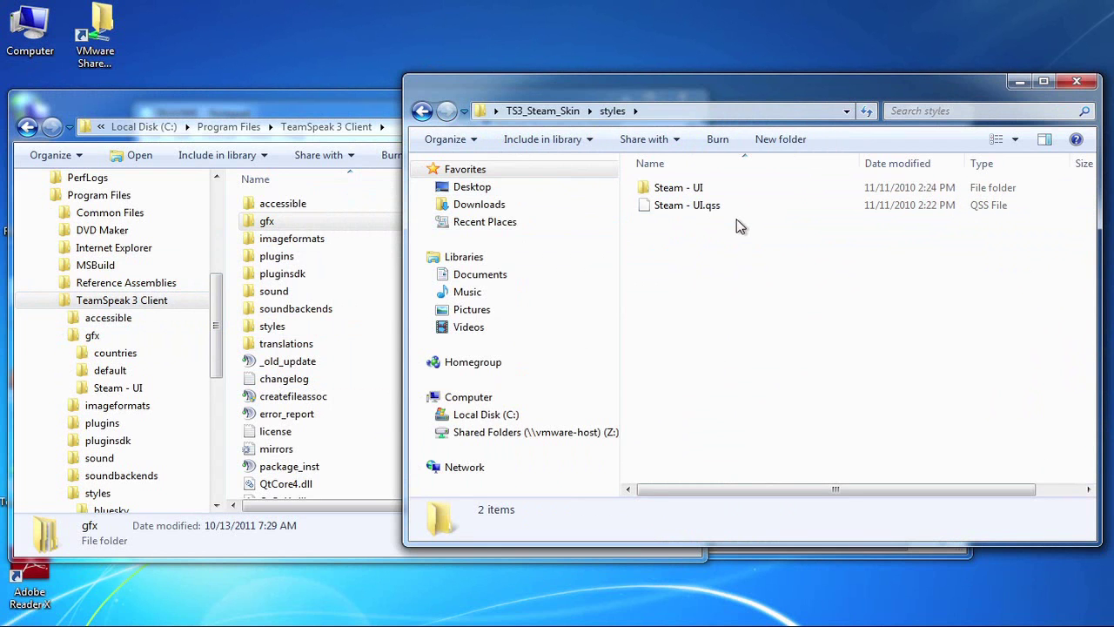
pyautogui.click(687, 193)
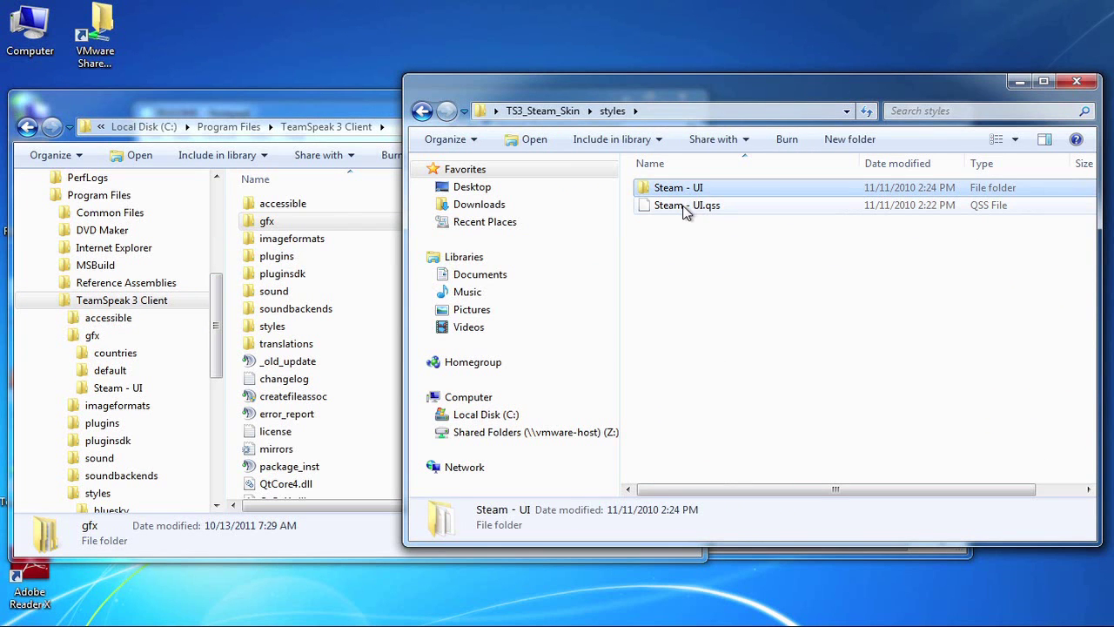
pyautogui.keyDown('shift'); pyautogui.click(690, 207); pyautogui.keyUp('shift')
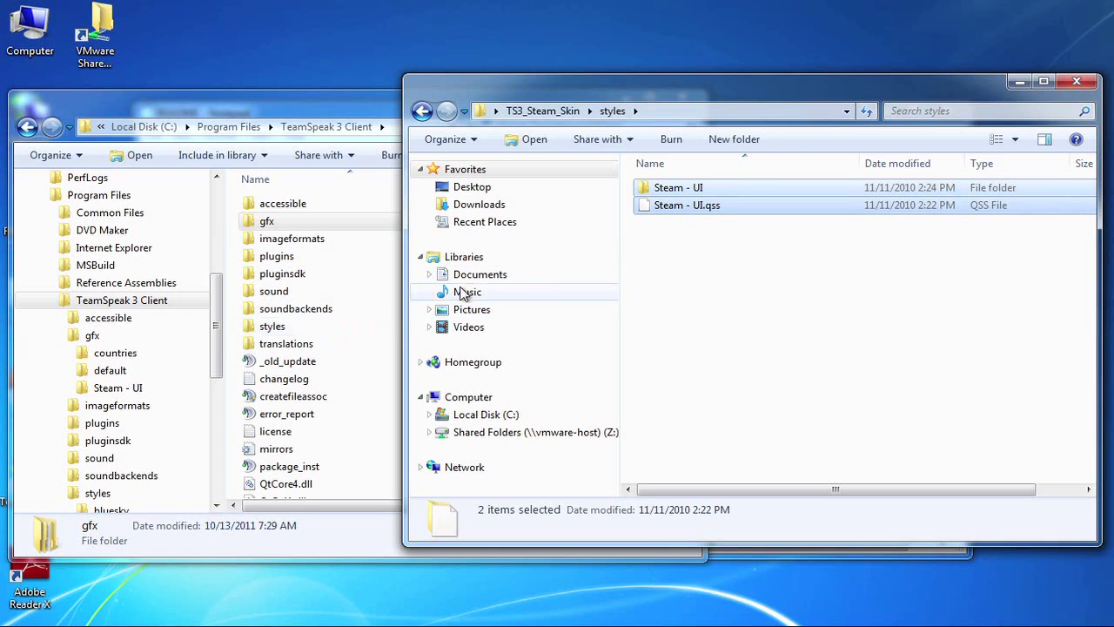
pyautogui.moveTo(216, 348); pyautogui.dragTo(217, 409)
pyautogui.click(755, 91)
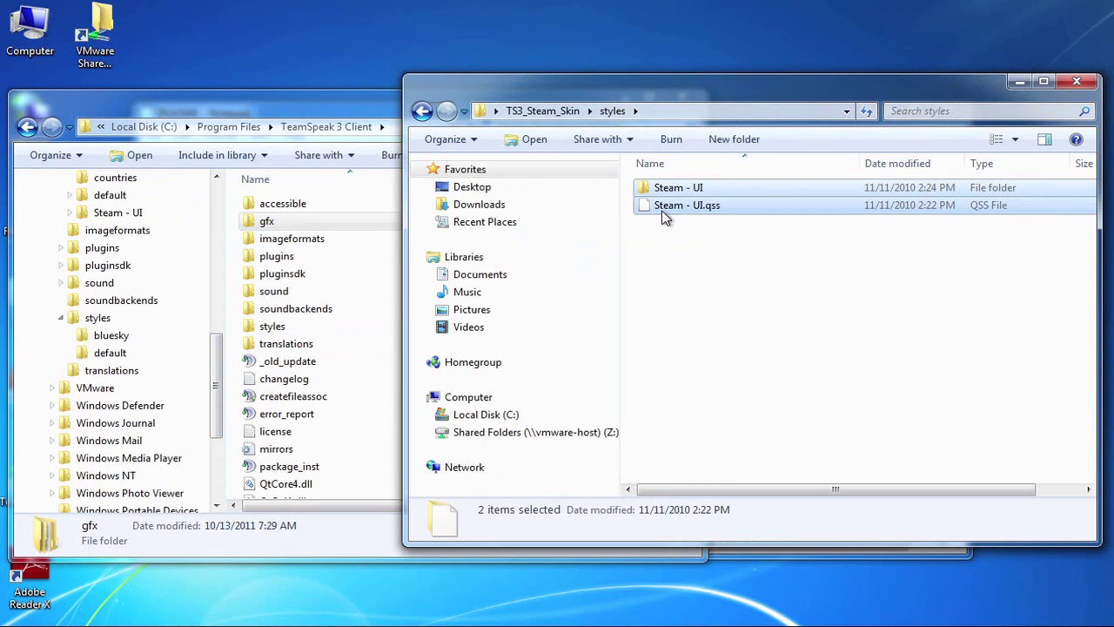
pyautogui.moveTo(672, 193); pyautogui.dragTo(109, 326)
pyautogui.click(540, 374)
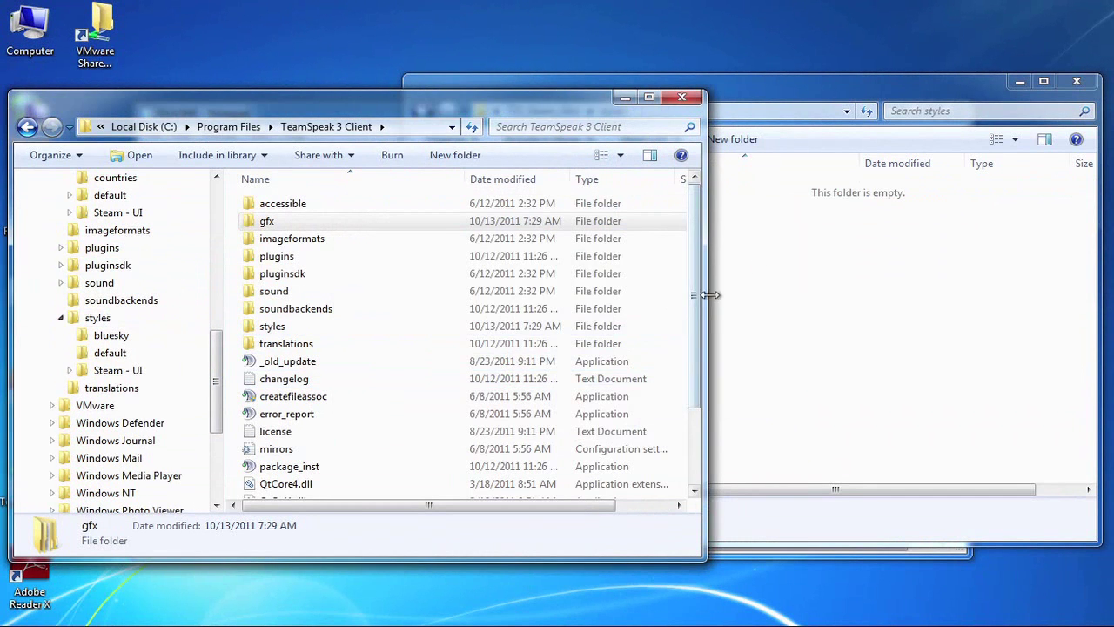
# Close the skin's folder window, bring up the README, and minimize the TeamSpeak 3 Client folder window.
pyautogui.click(866, 86)
pyautogui.click(1076, 83)
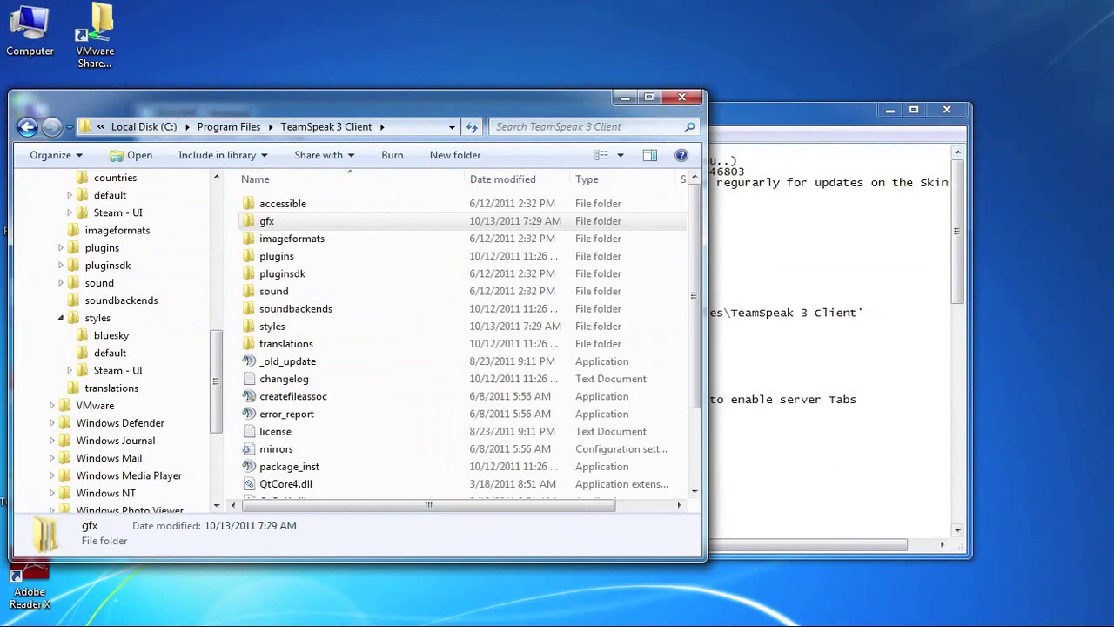
pyautogui.click(812, 119)
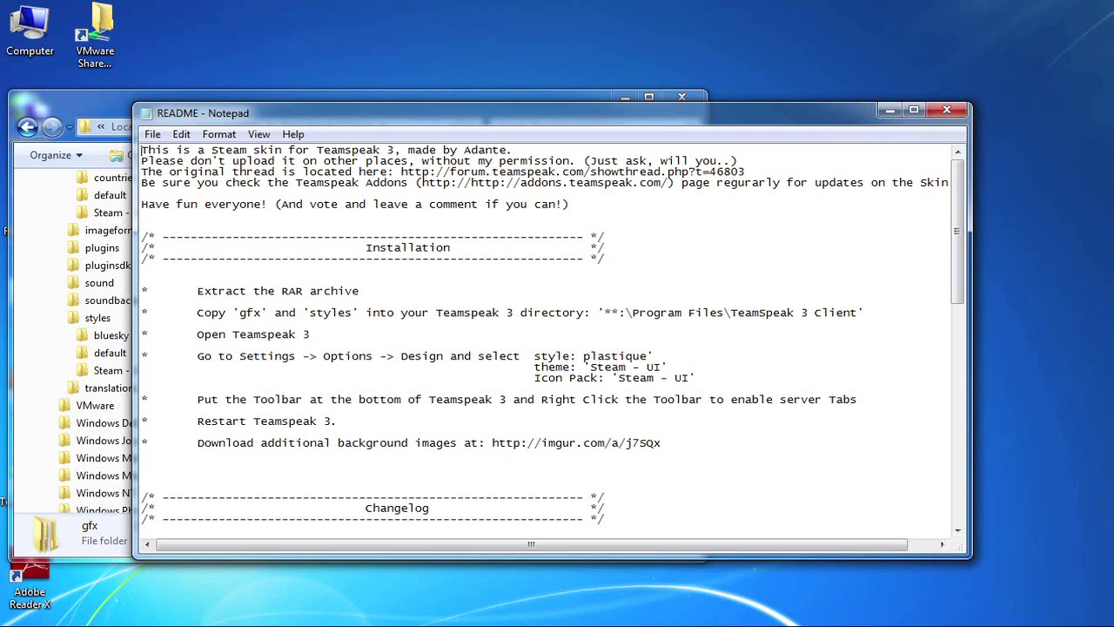
pyautogui.click(625, 92)
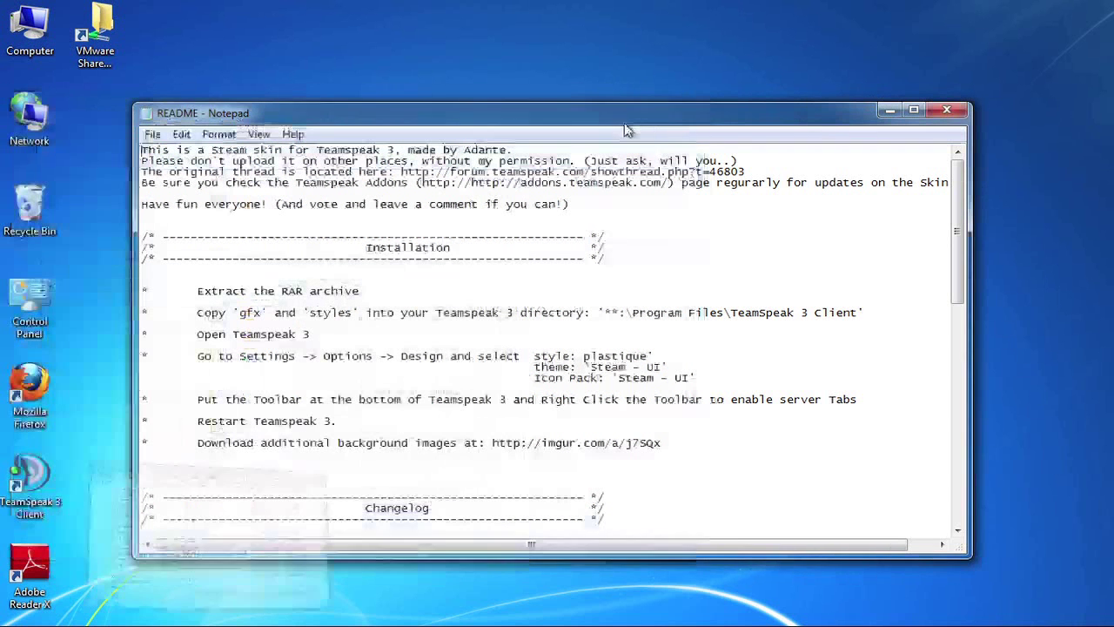
# Launch the TeamSpeak 3 Client and open its Options.
pyautogui.doubleClick(30, 483)
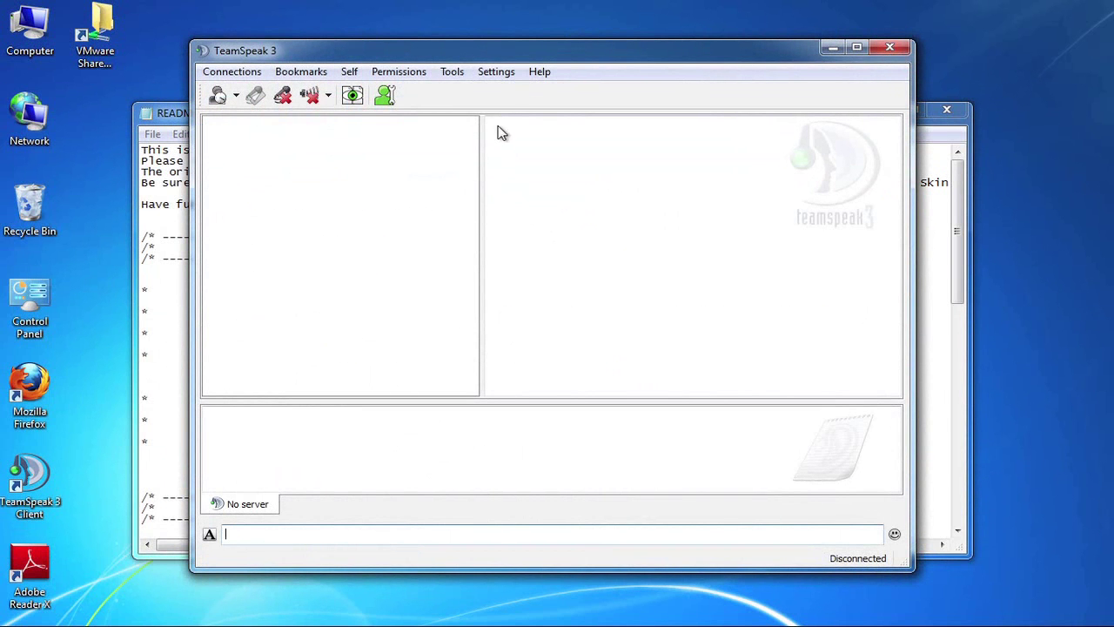
pyautogui.click(496, 72)
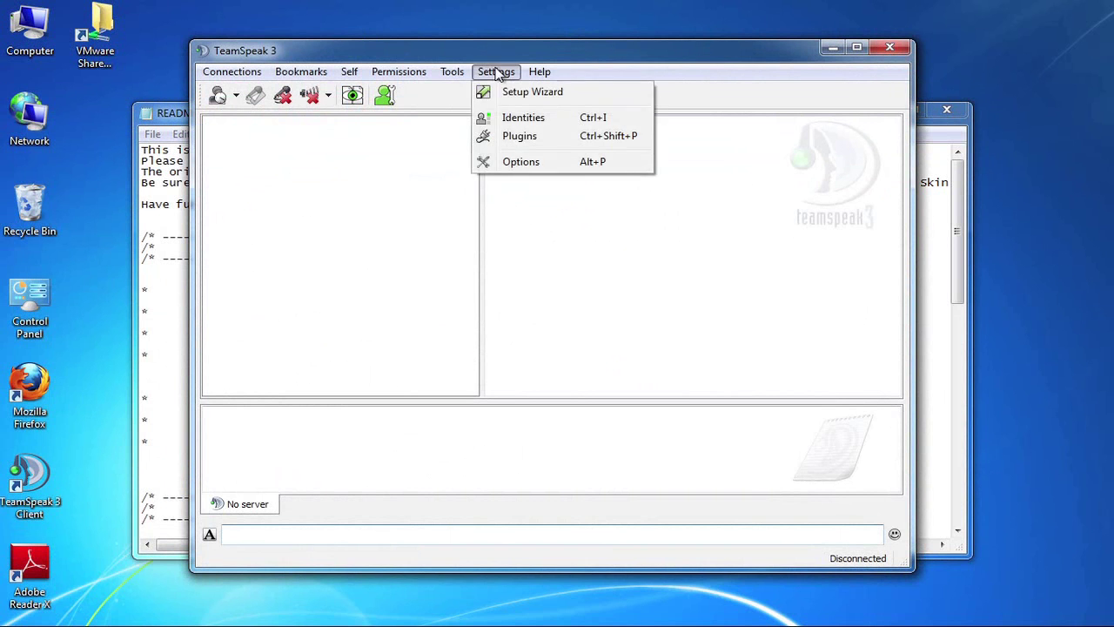
pyautogui.click(519, 161)
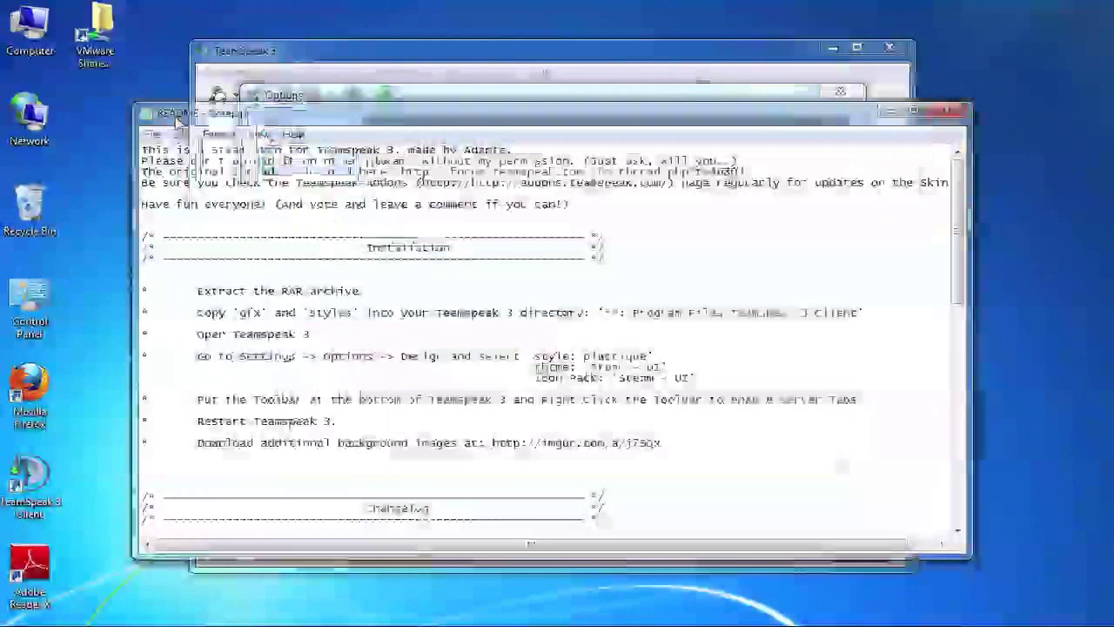
# Check the design settings in the README, close it, and set the TeamSpeak Design style to Plastique.
pyautogui.click(182, 122)
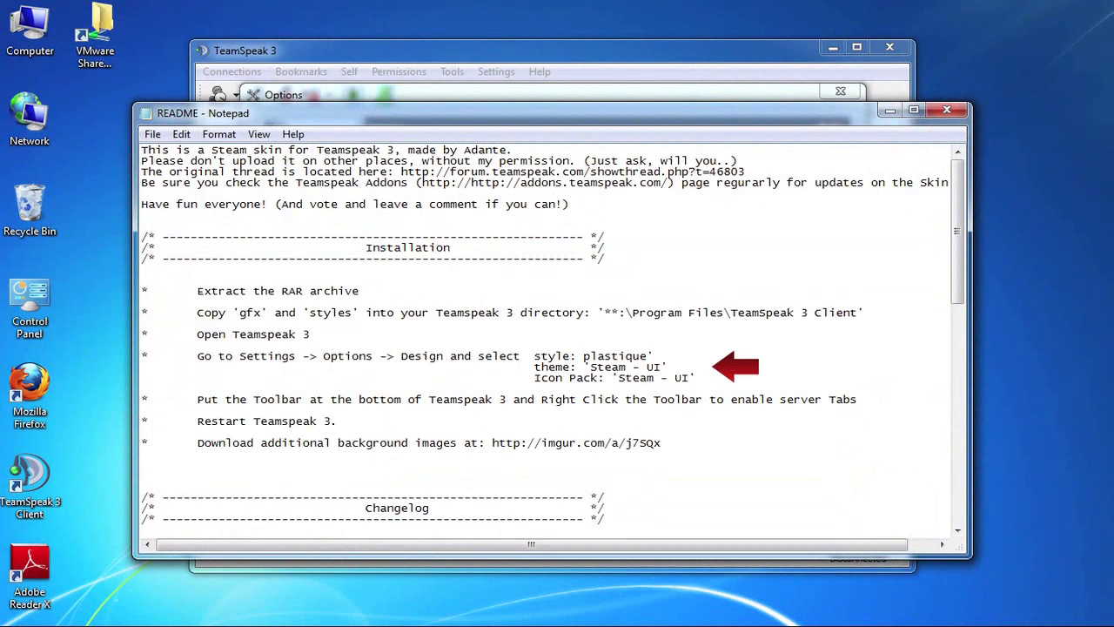
pyautogui.click(948, 110)
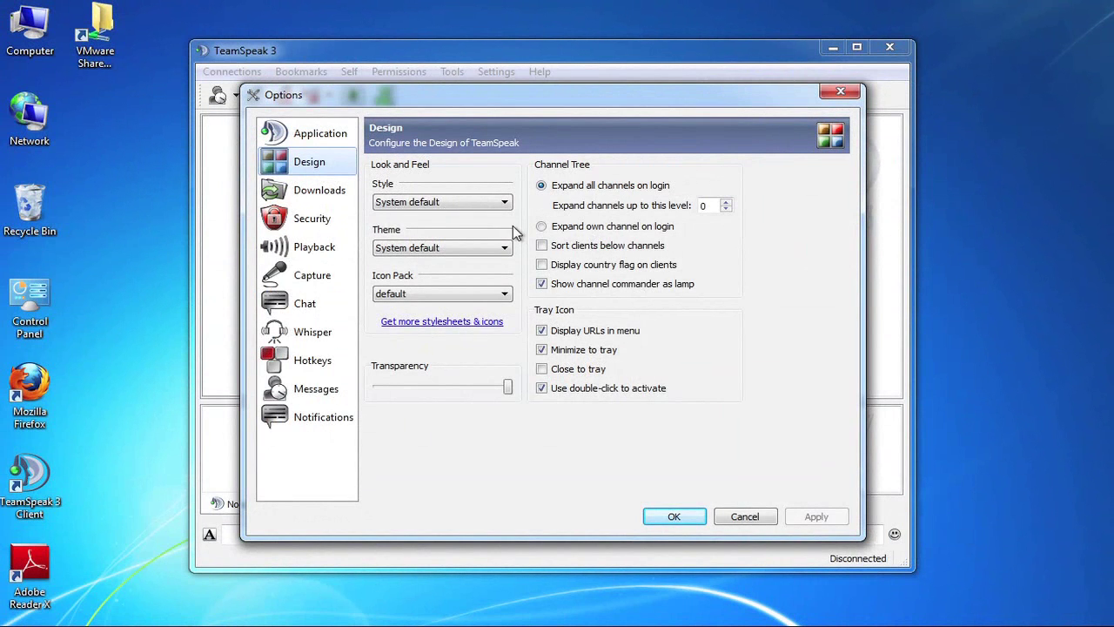
pyautogui.click(503, 202)
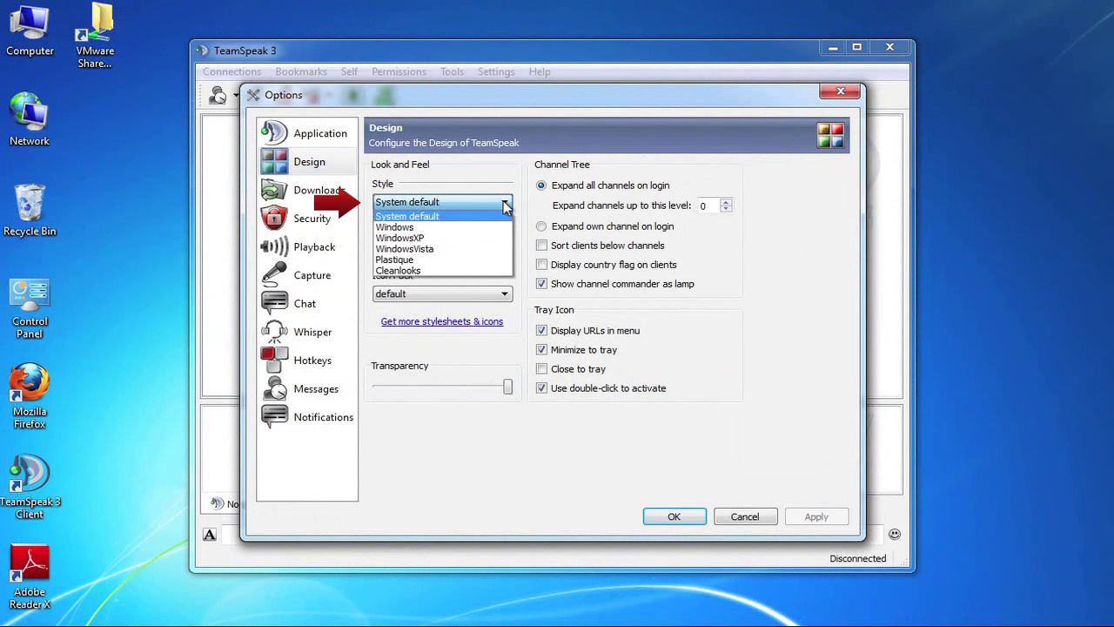
pyautogui.click(408, 258)
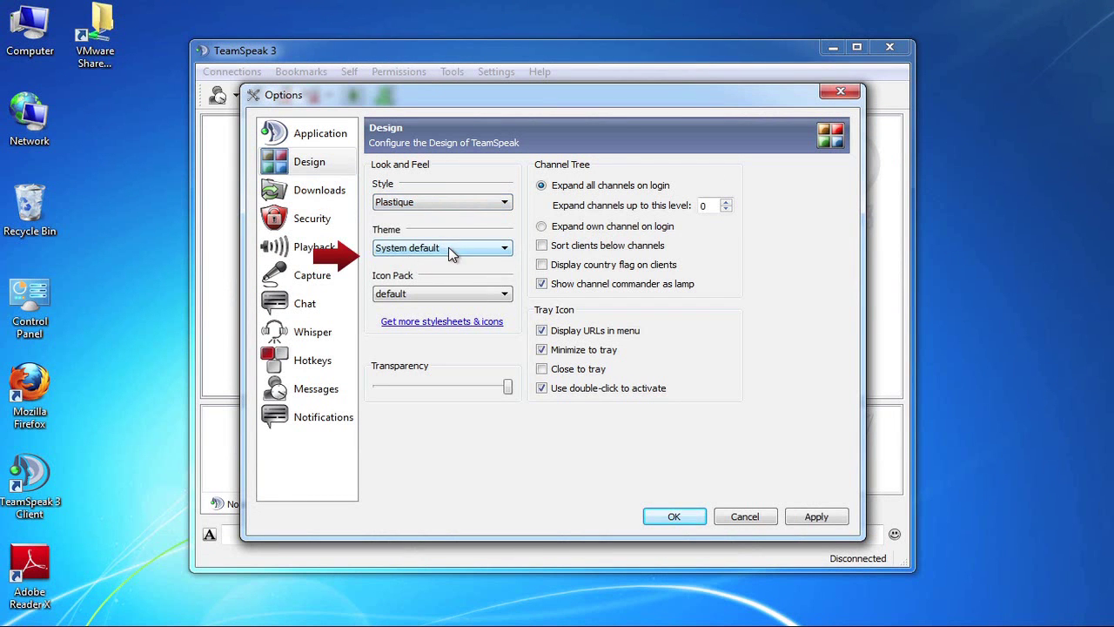
# Set both the Theme and the Icon Pack to Steam - UI, apply the design settings, and close the Options.
pyautogui.click(448, 249)
pyautogui.click(421, 273)
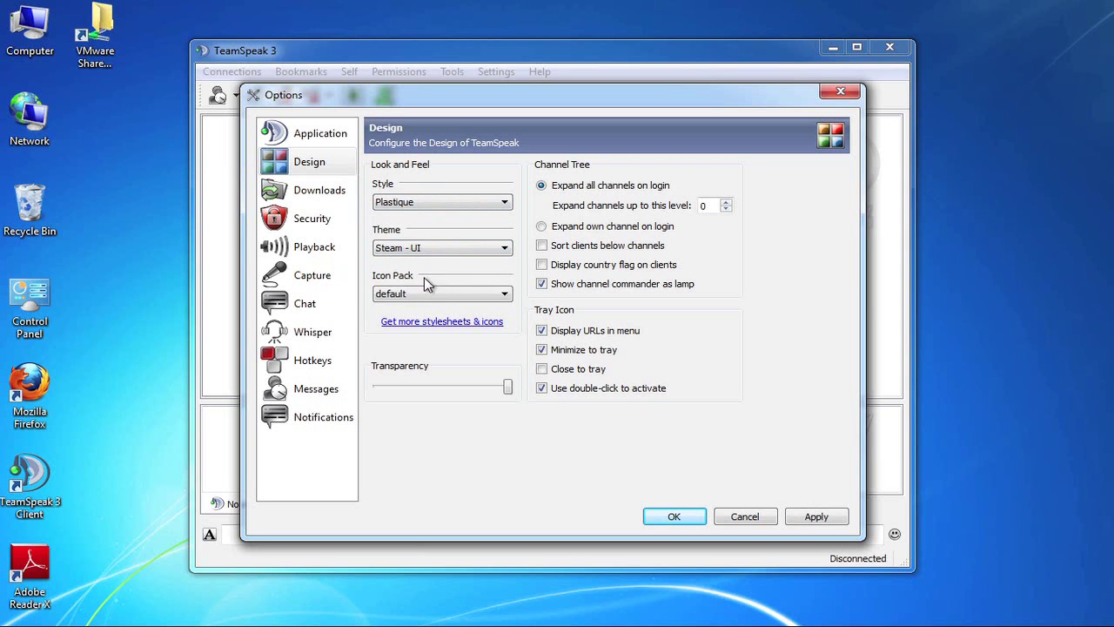
pyautogui.click(428, 291)
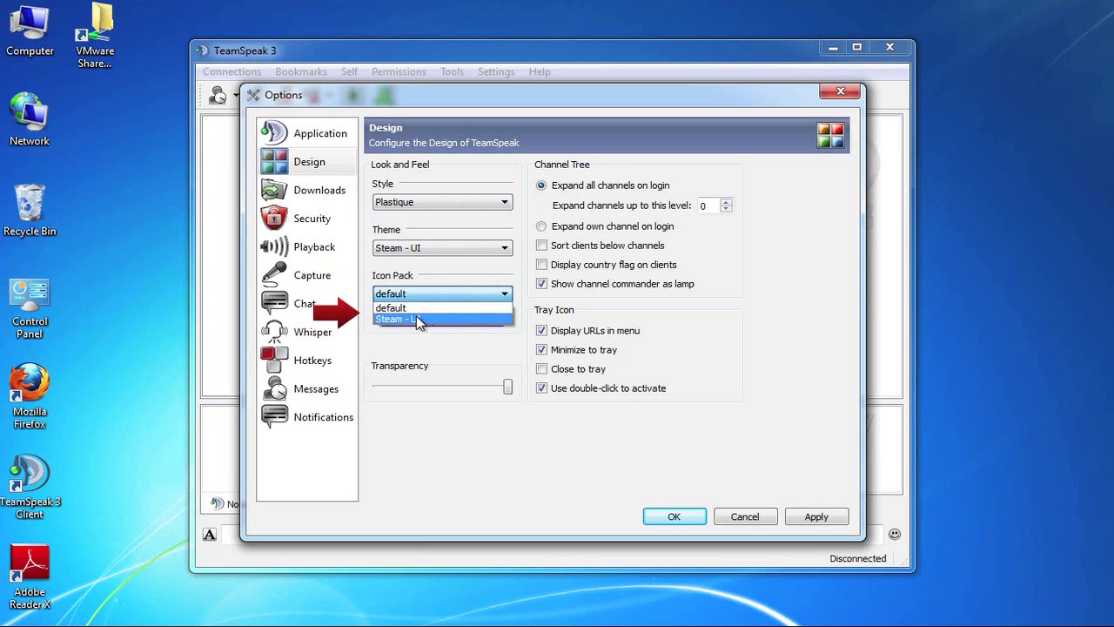
pyautogui.click(416, 316)
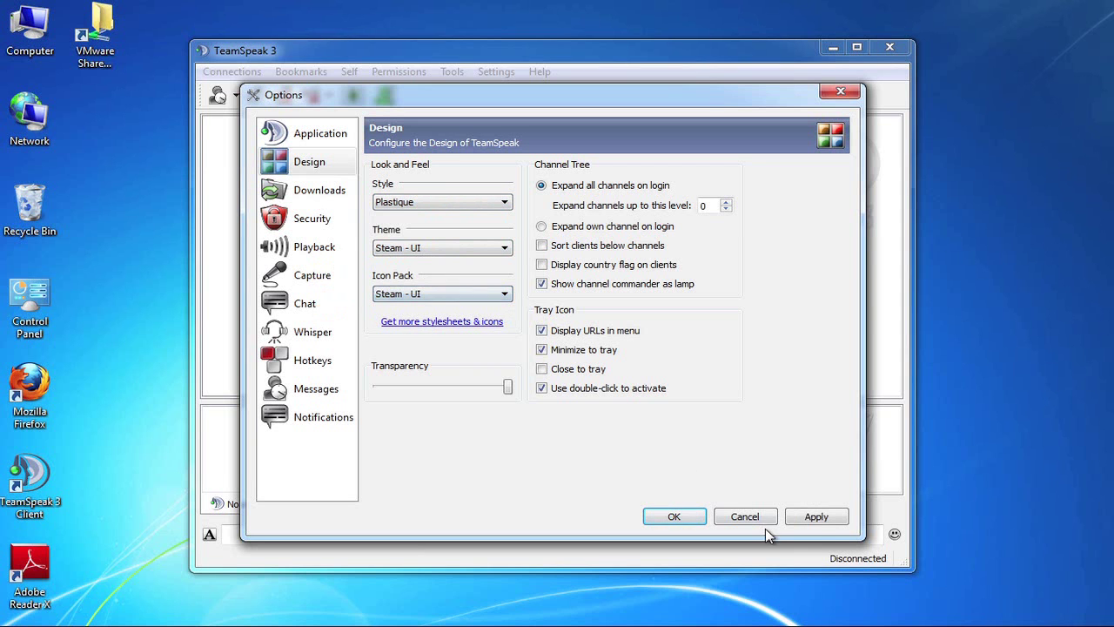
pyautogui.click(816, 516)
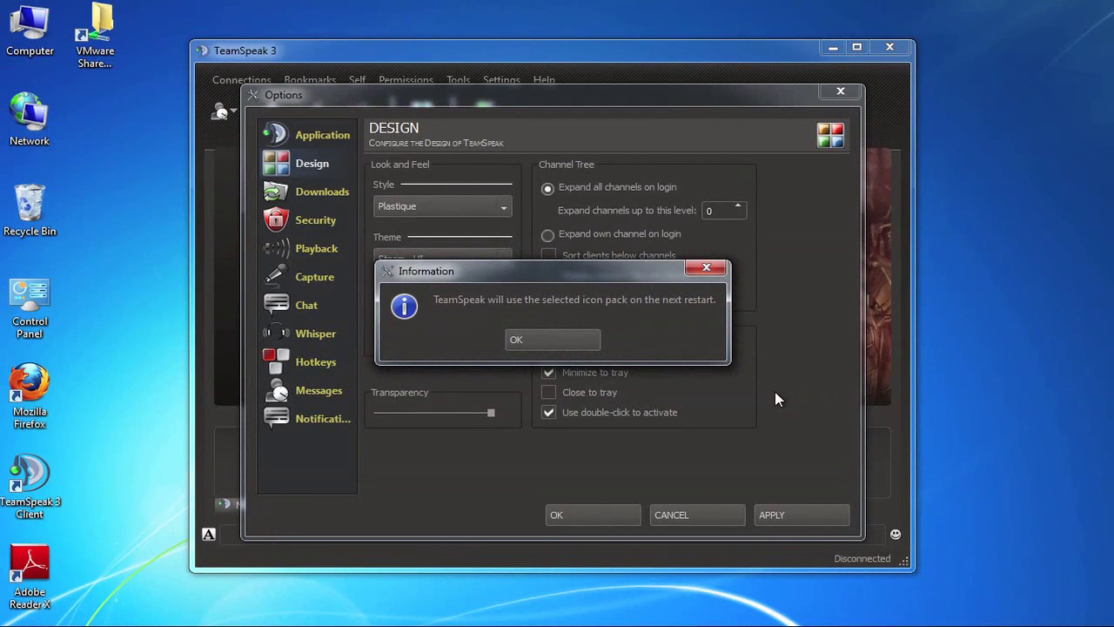
pyautogui.click(517, 338)
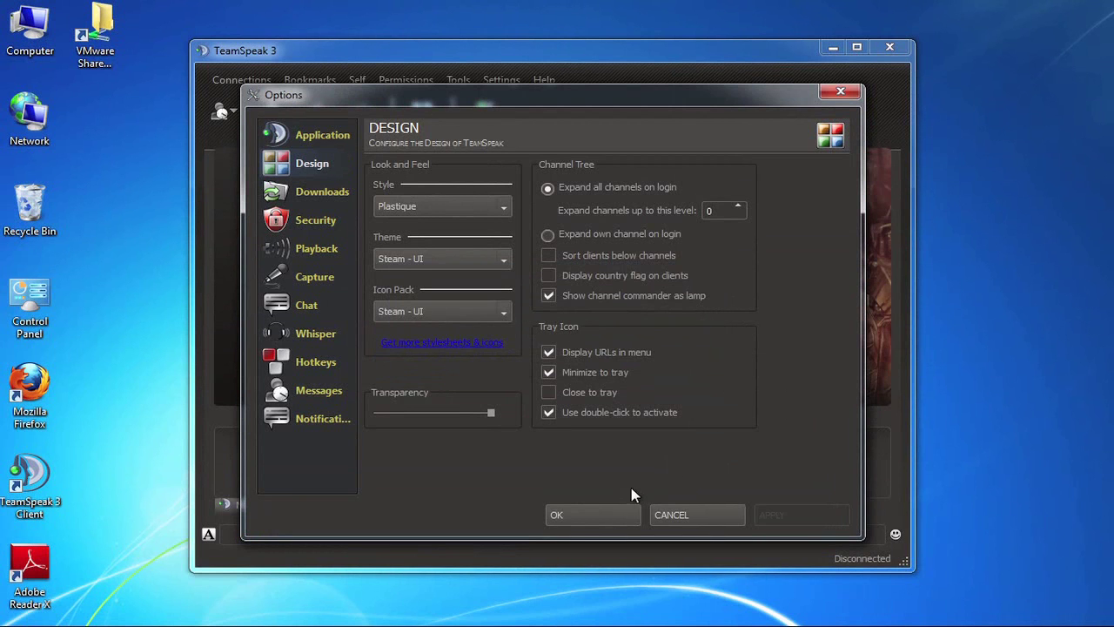
pyautogui.click(577, 517)
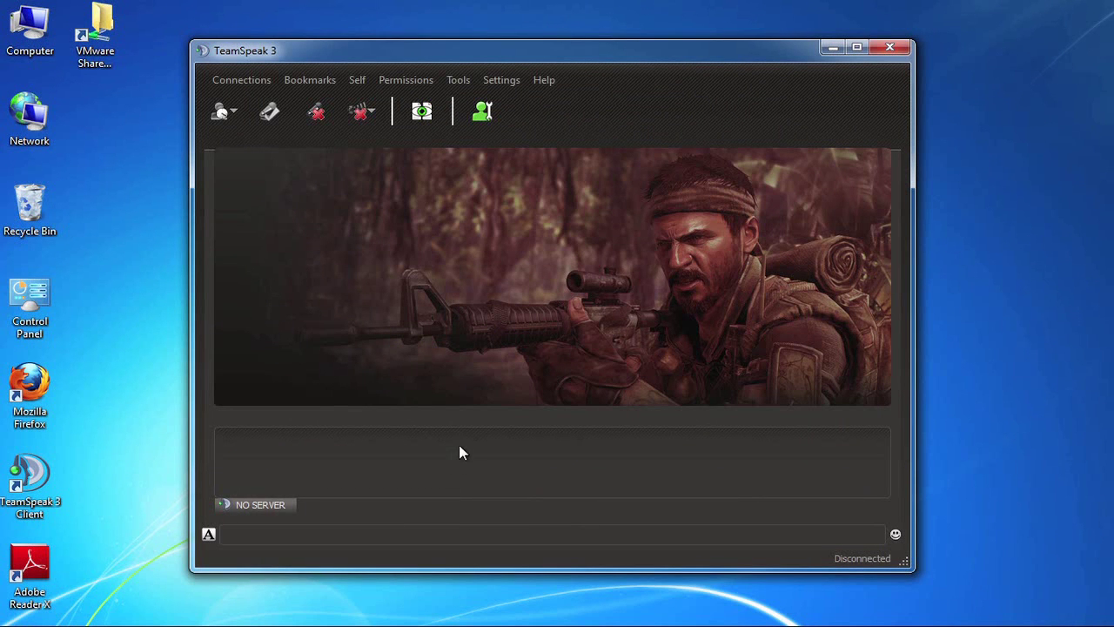
# Connect to The Greek Squad server and look over the client information of the connected user.
pyautogui.click(252, 79)
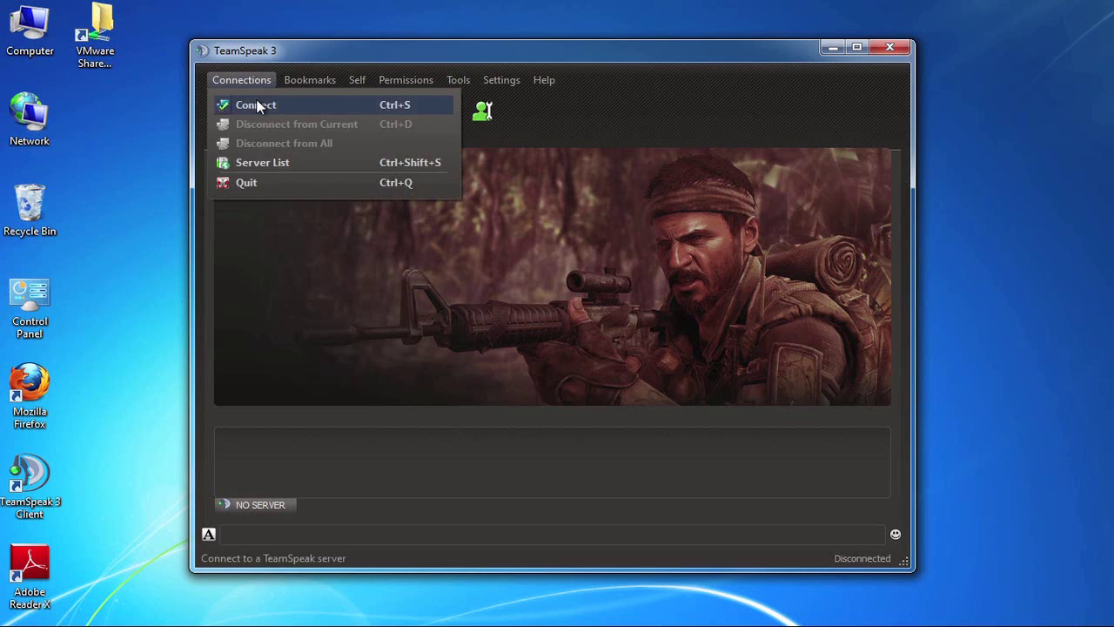
pyautogui.click(260, 105)
pyautogui.click(516, 356)
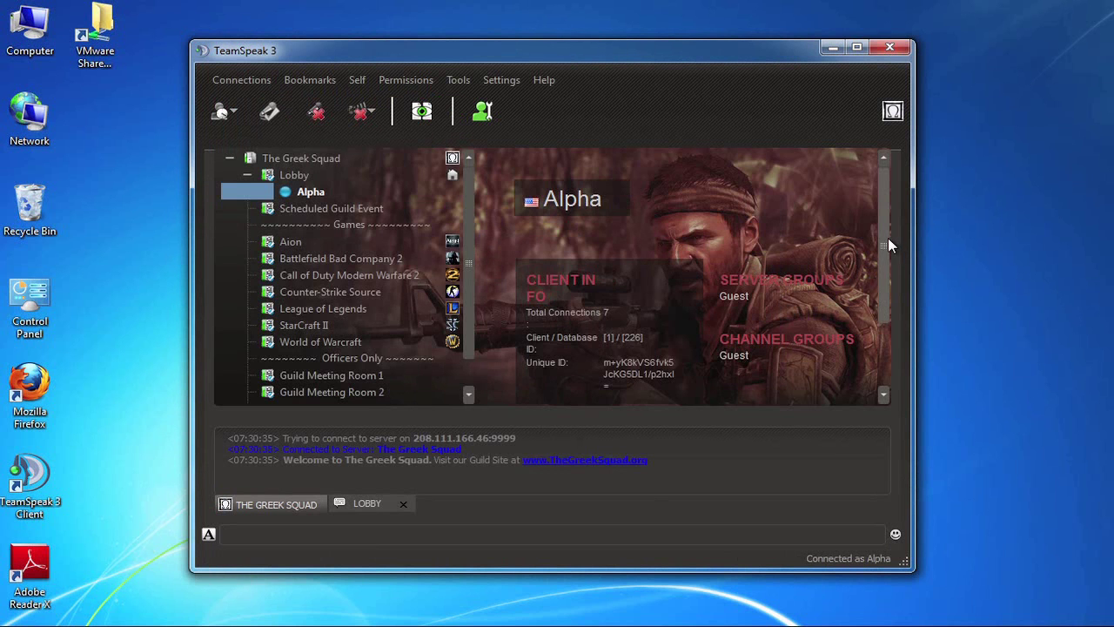
pyautogui.moveTo(888, 238)
pyautogui.mouseDown()
pyautogui.moveTo(885, 307)
pyautogui.moveTo(877, 232)
pyautogui.mouseUp()
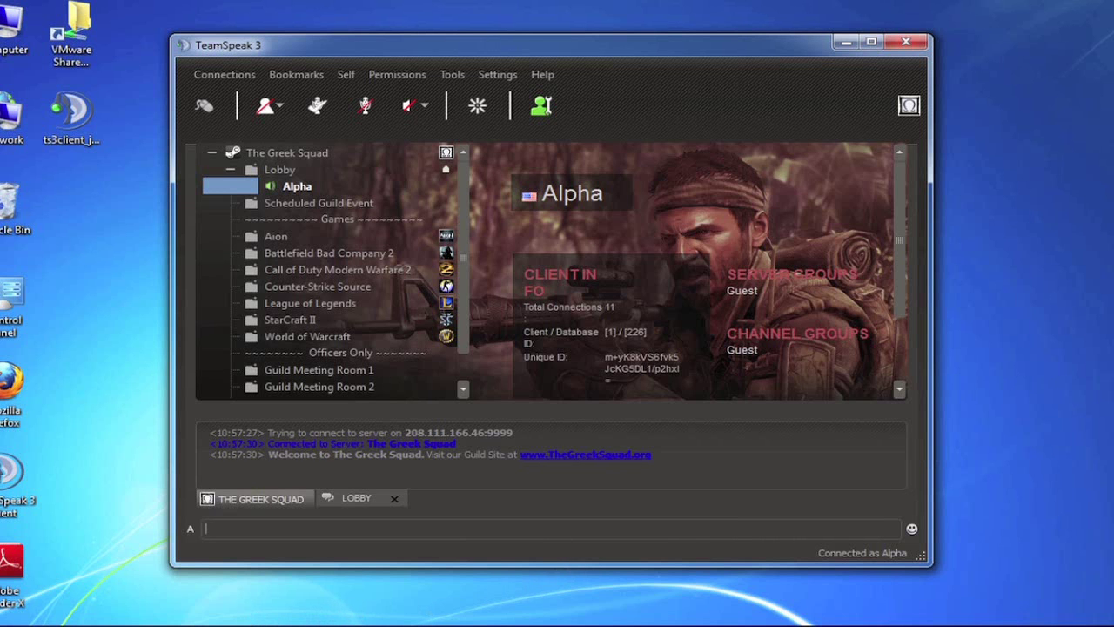
# Switch to Firefox and install the "Duke" Sound Pack add-on with the TeamSpeak package installer, granting administrator permission.
pyautogui.click(222, 620)
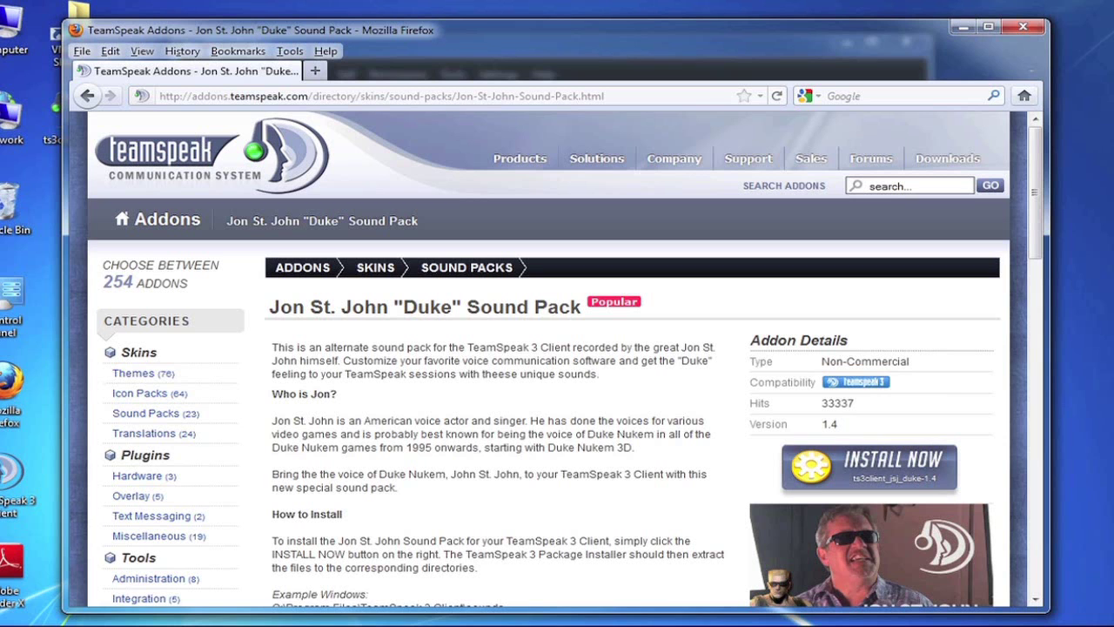
pyautogui.click(856, 471)
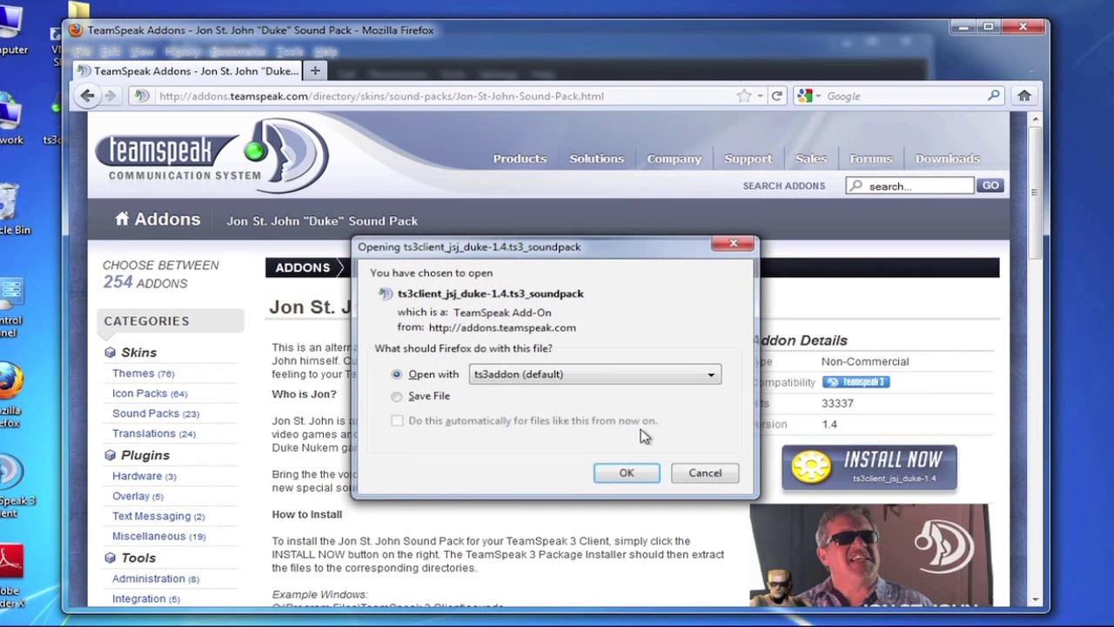
pyautogui.press('Return')
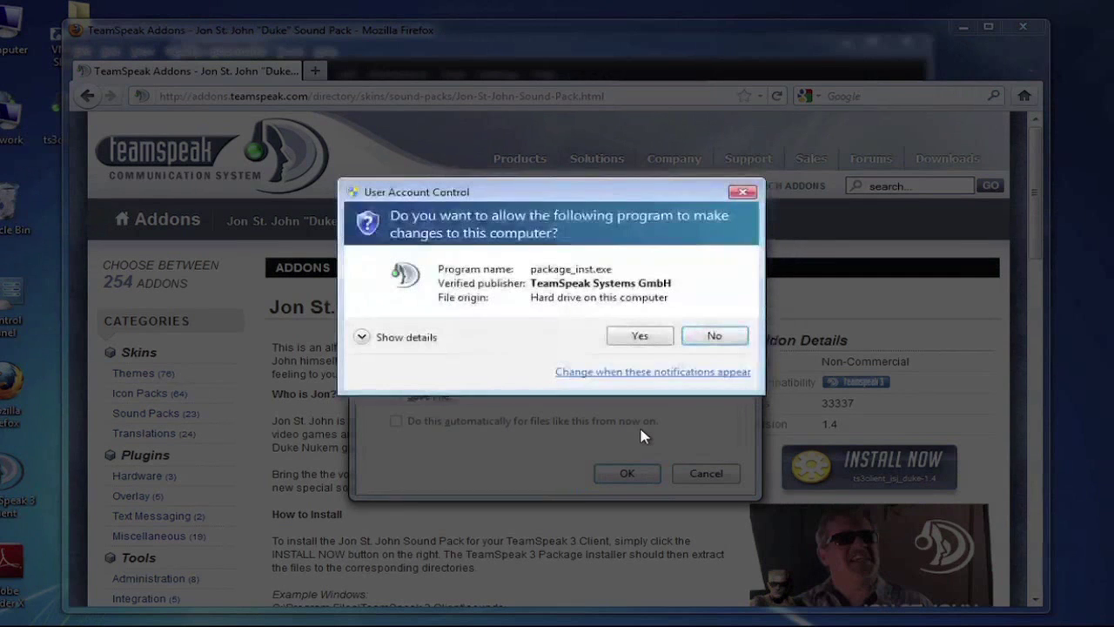
pyautogui.click(649, 339)
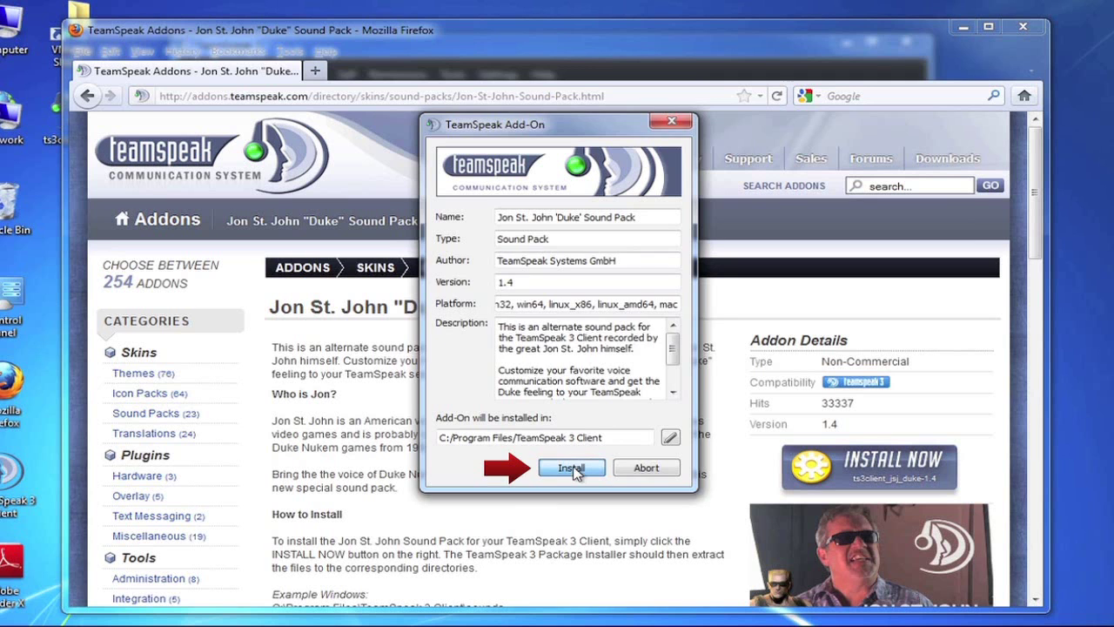
pyautogui.click(571, 468)
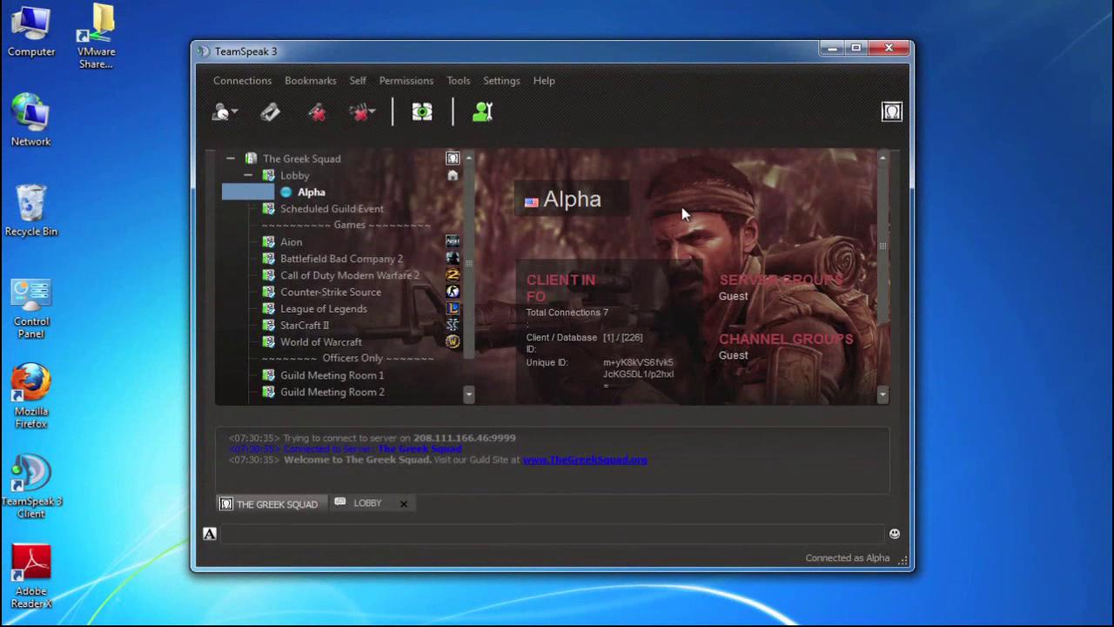
# Switch to TeamSpeak, disable the Advanced permissions system in the Application options, save the change, and check the available permission commands.
pyautogui.click(502, 80)
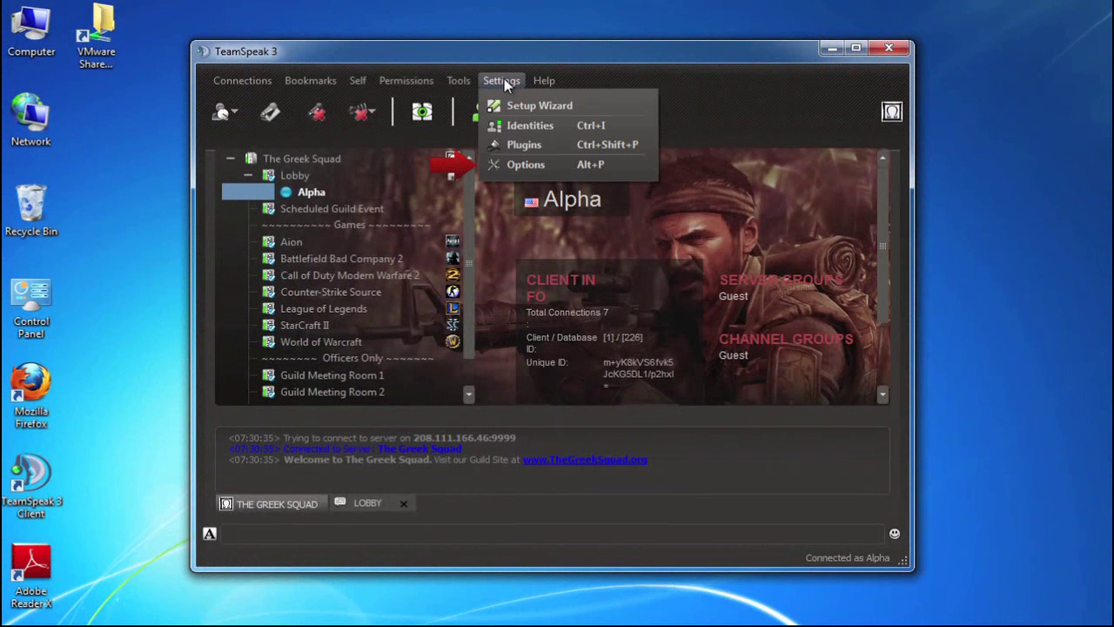
pyautogui.click(529, 164)
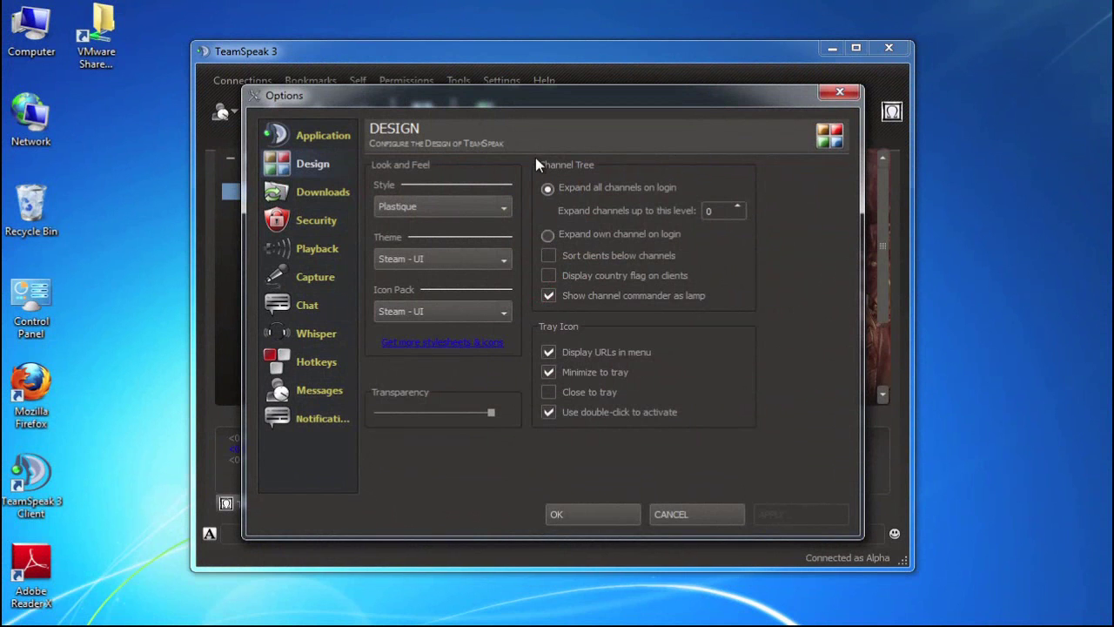
pyautogui.click(321, 141)
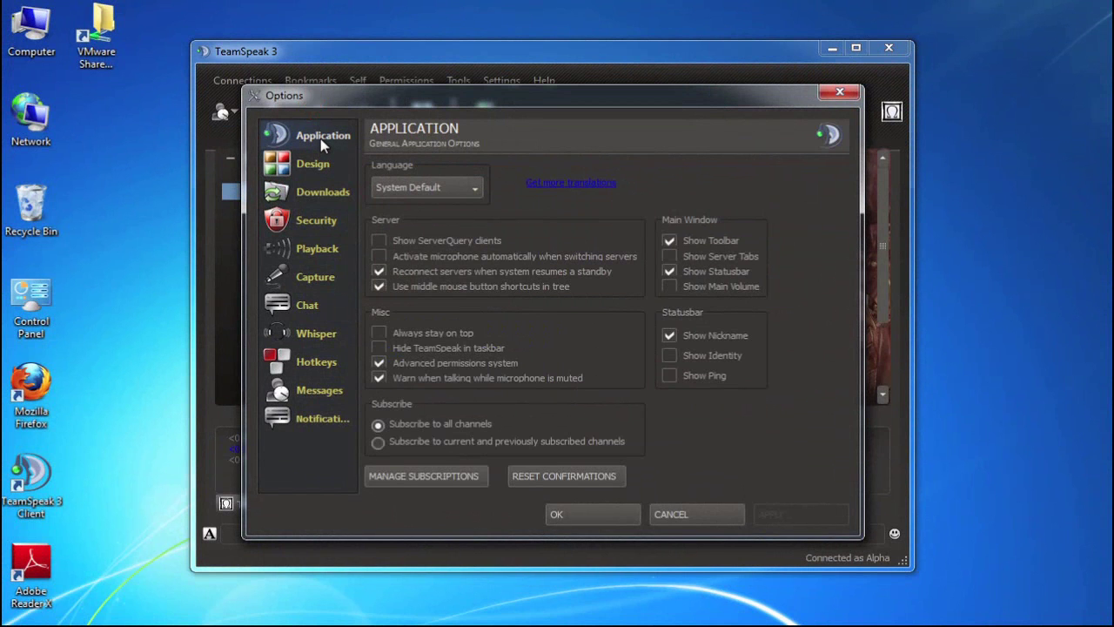
pyautogui.click(380, 363)
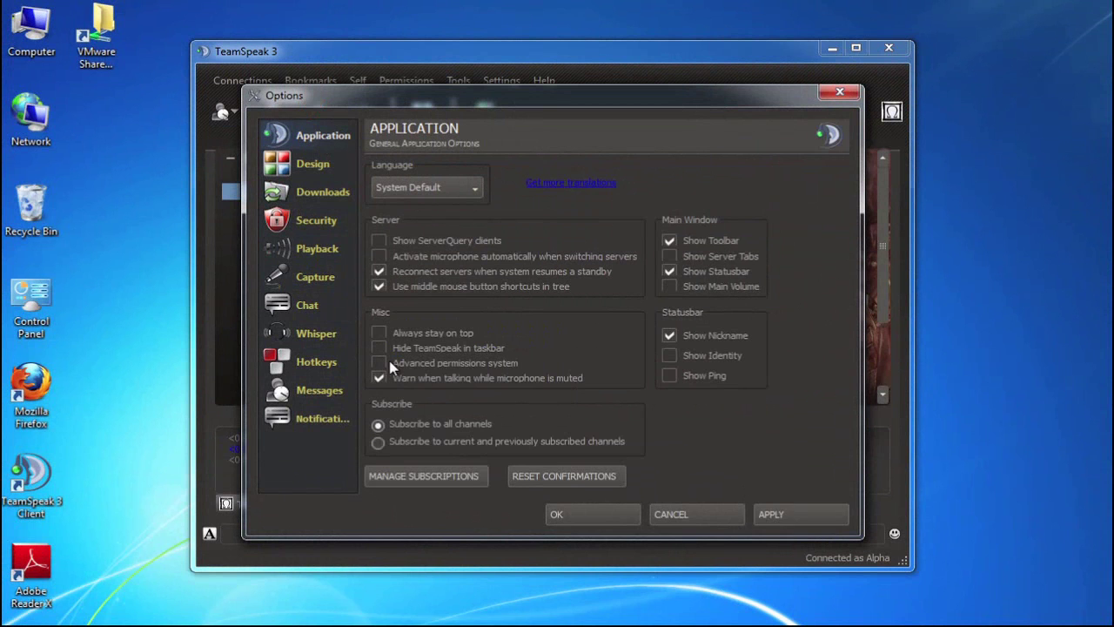
pyautogui.click(773, 513)
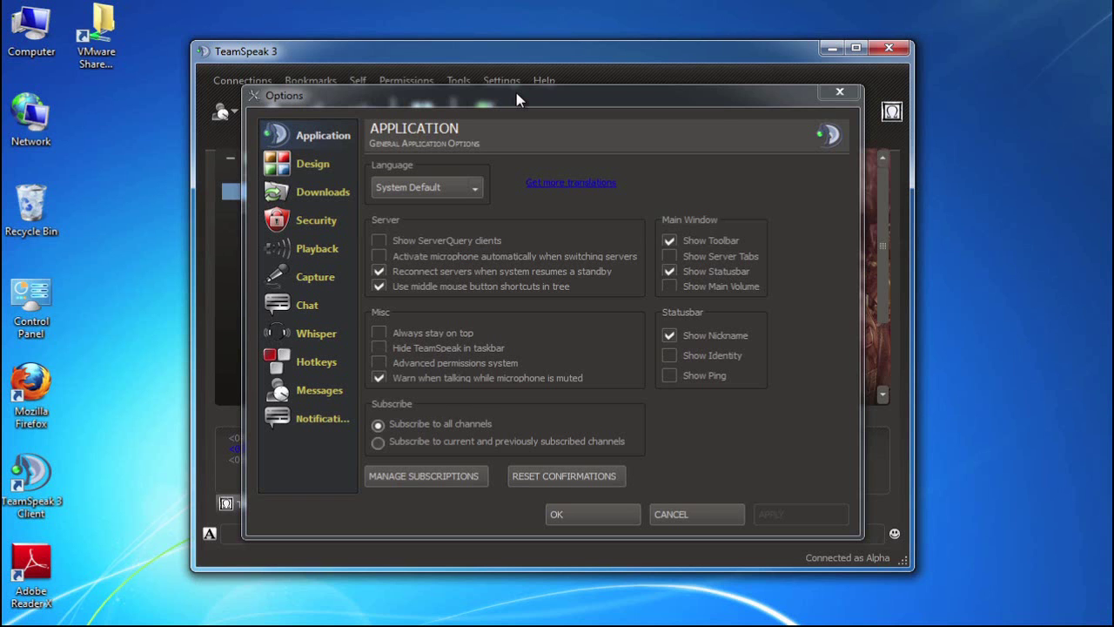
pyautogui.click(599, 514)
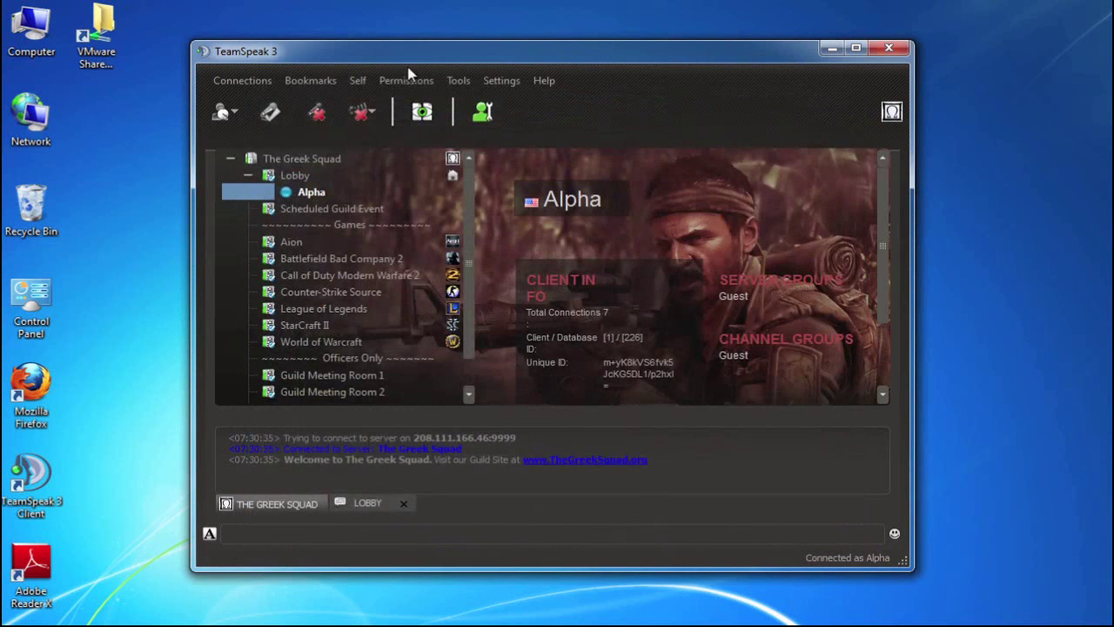
pyautogui.click(409, 79)
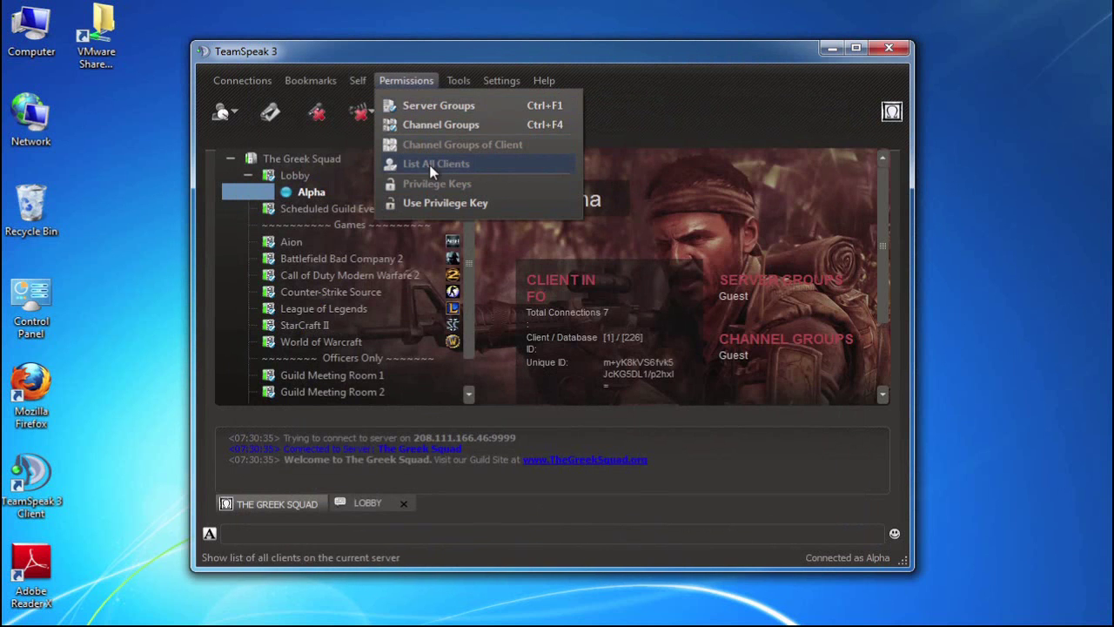
# Enable the Advanced permissions system in the Application options, save the change, and review the available permission commands.
pyautogui.moveTo(501, 80)
pyautogui.click(510, 160)
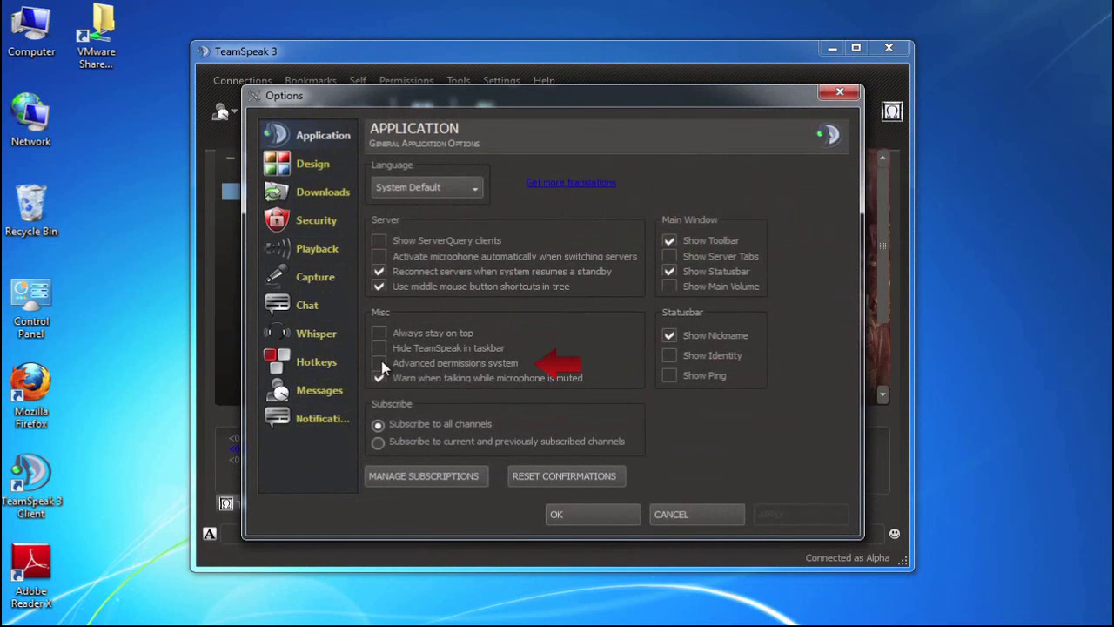
pyautogui.click(380, 364)
pyautogui.click(771, 514)
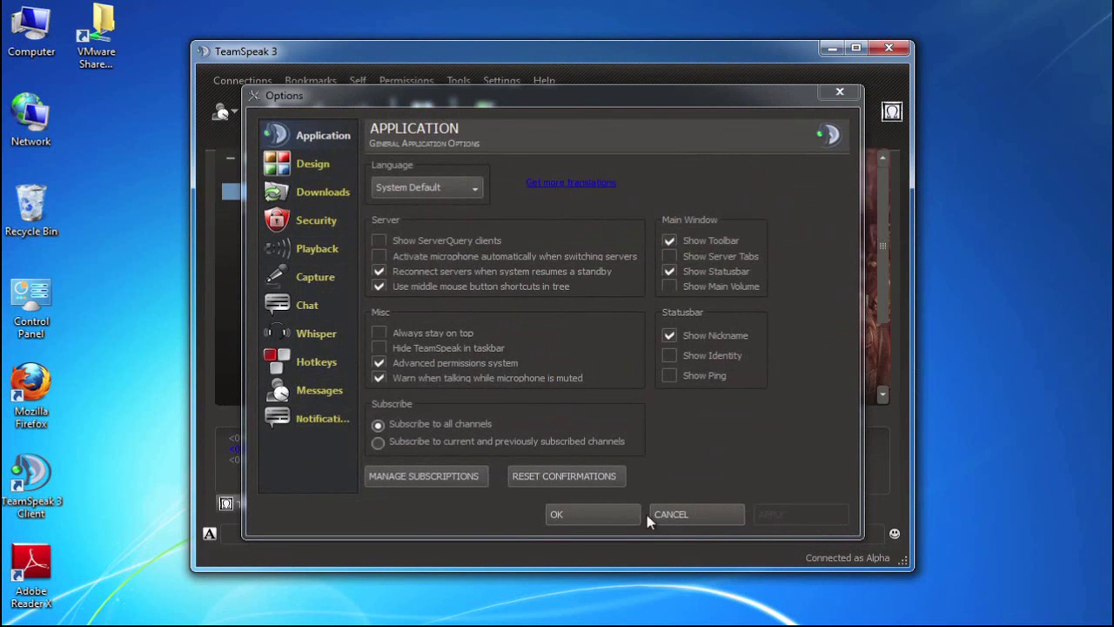
pyautogui.click(613, 516)
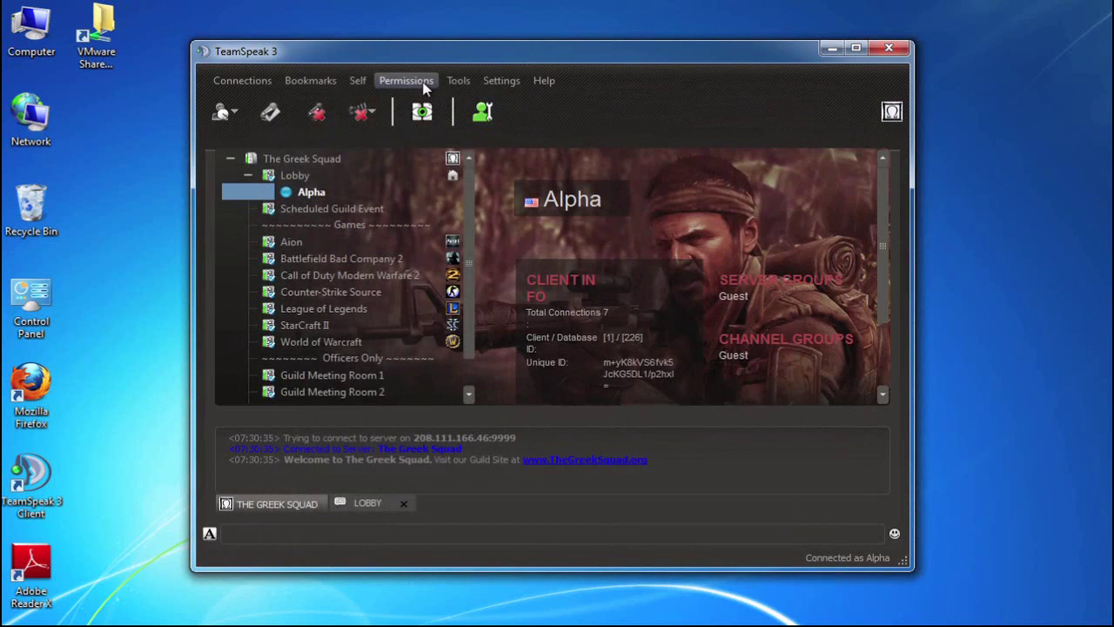
pyautogui.click(423, 83)
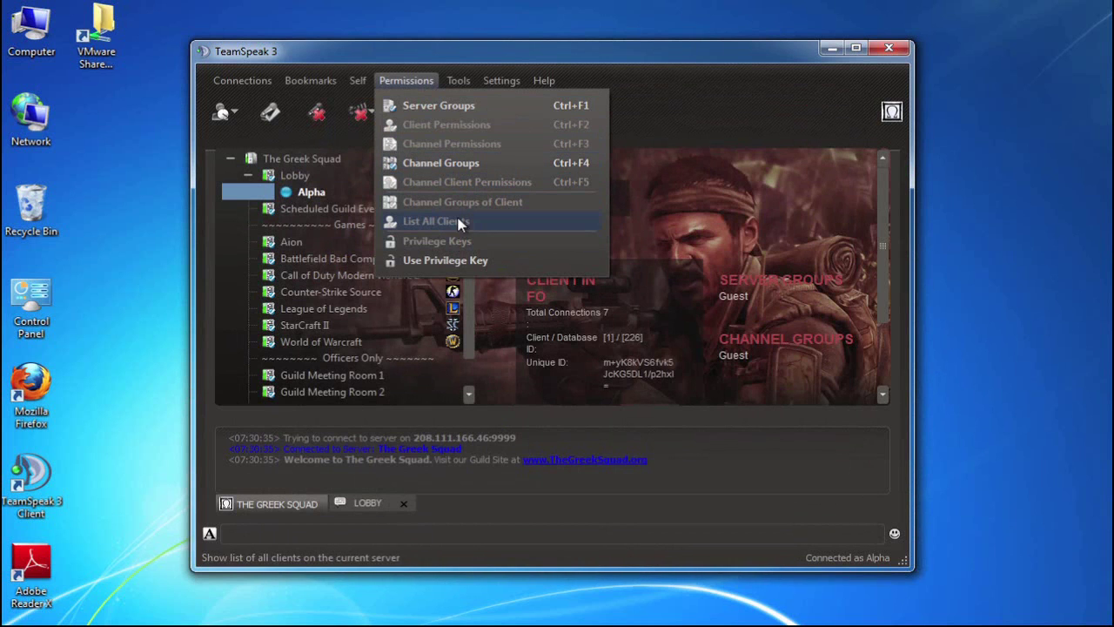
pyautogui.click(640, 104)
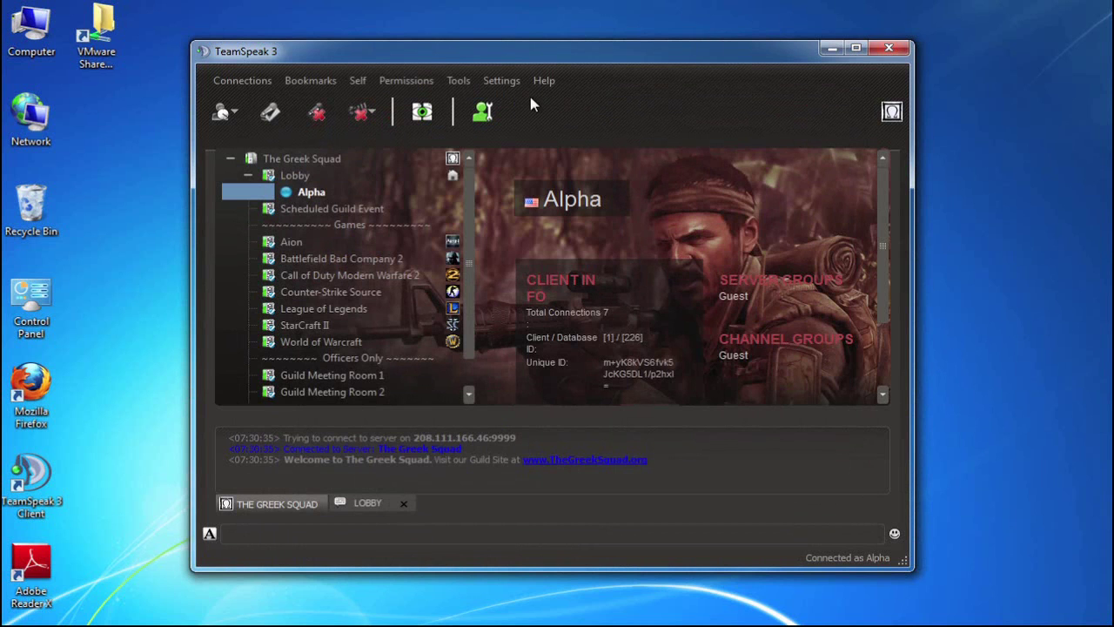
# Configure downloads in the Options to ask for the save folder every time, and view the download folder selection without changing it.
pyautogui.click(502, 80)
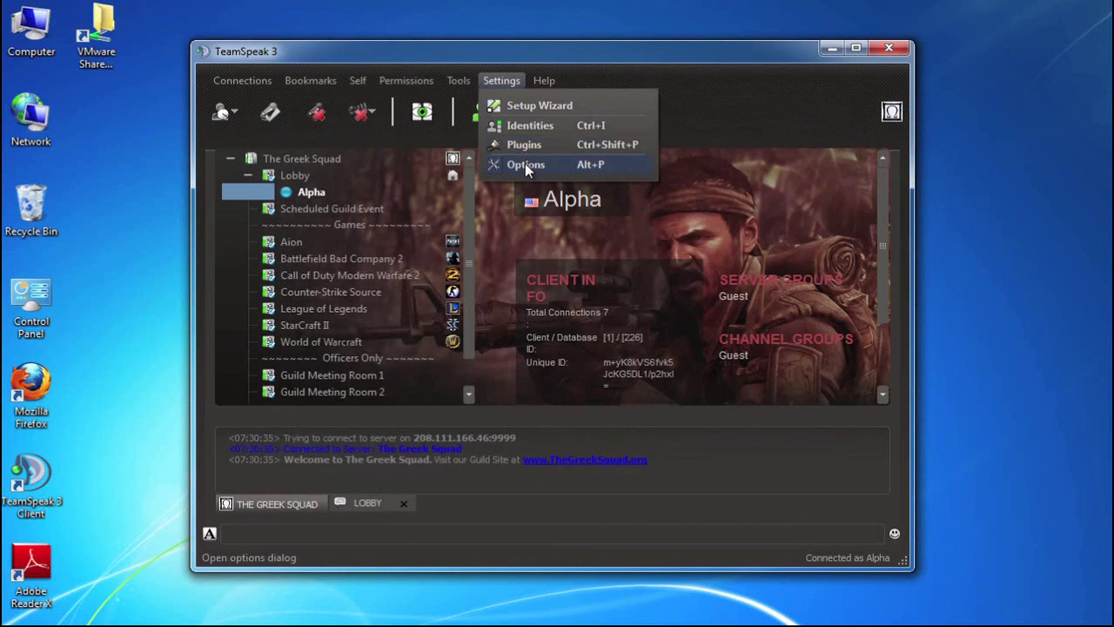
pyautogui.click(525, 164)
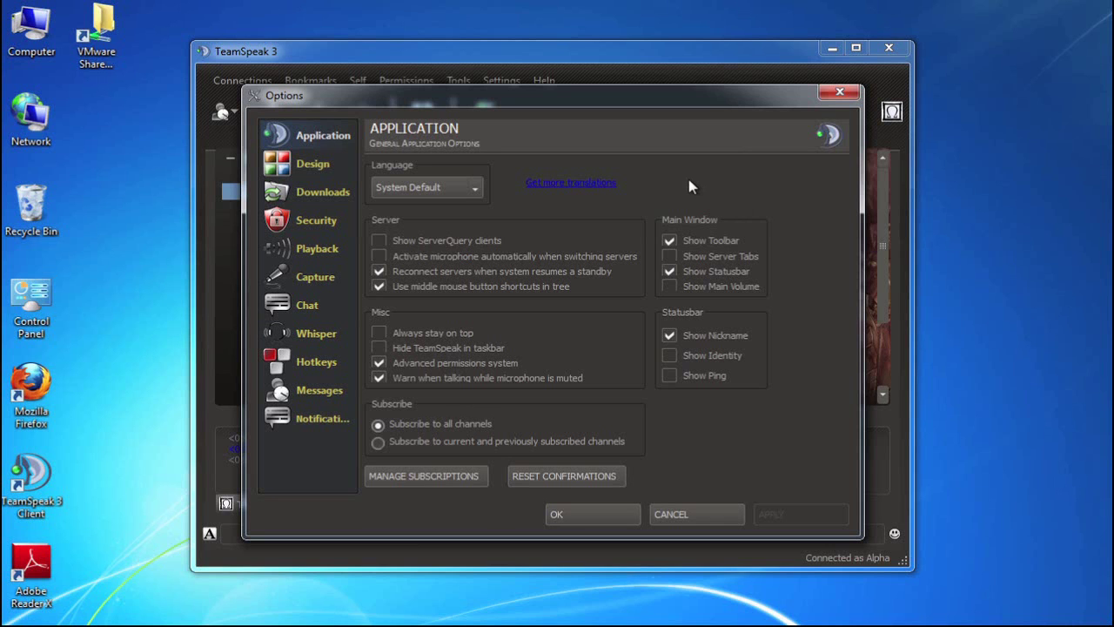
pyautogui.click(304, 193)
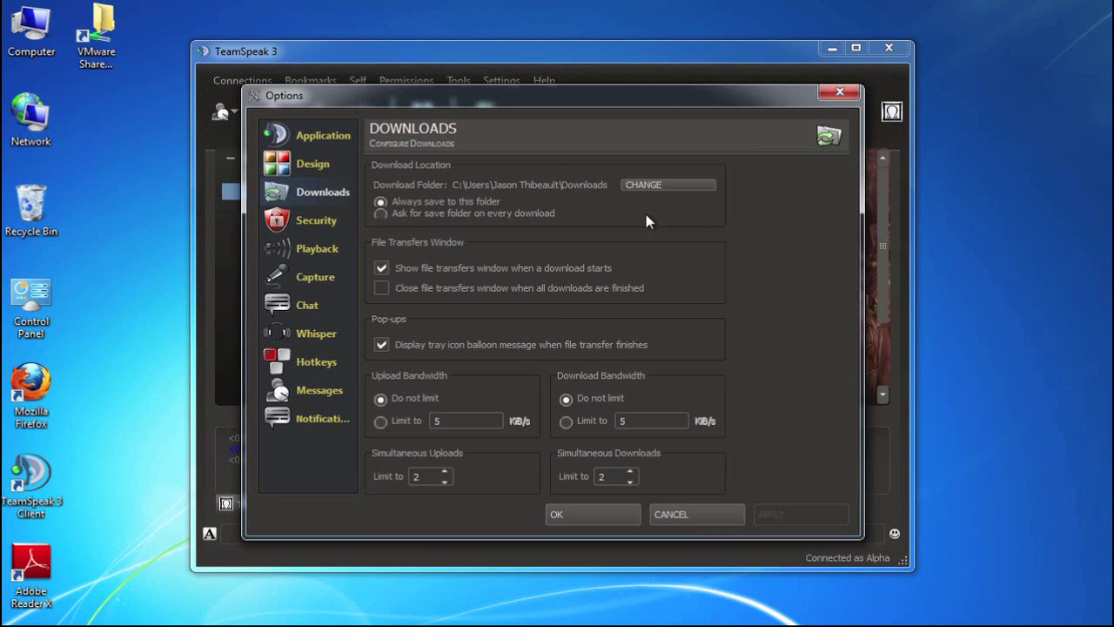
pyautogui.click(382, 214)
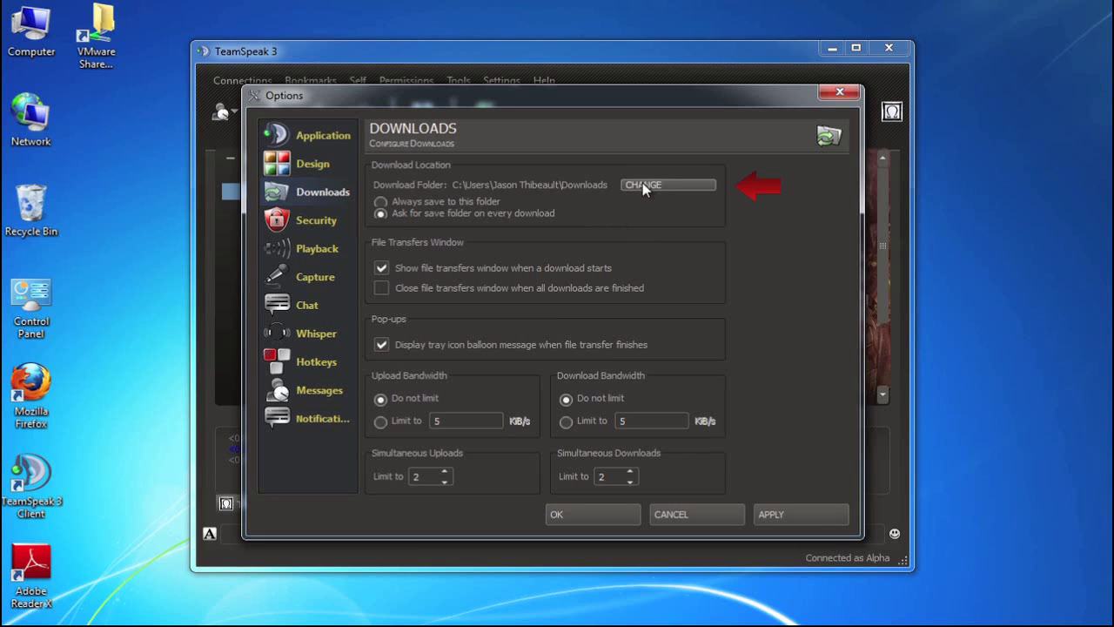
pyautogui.click(644, 186)
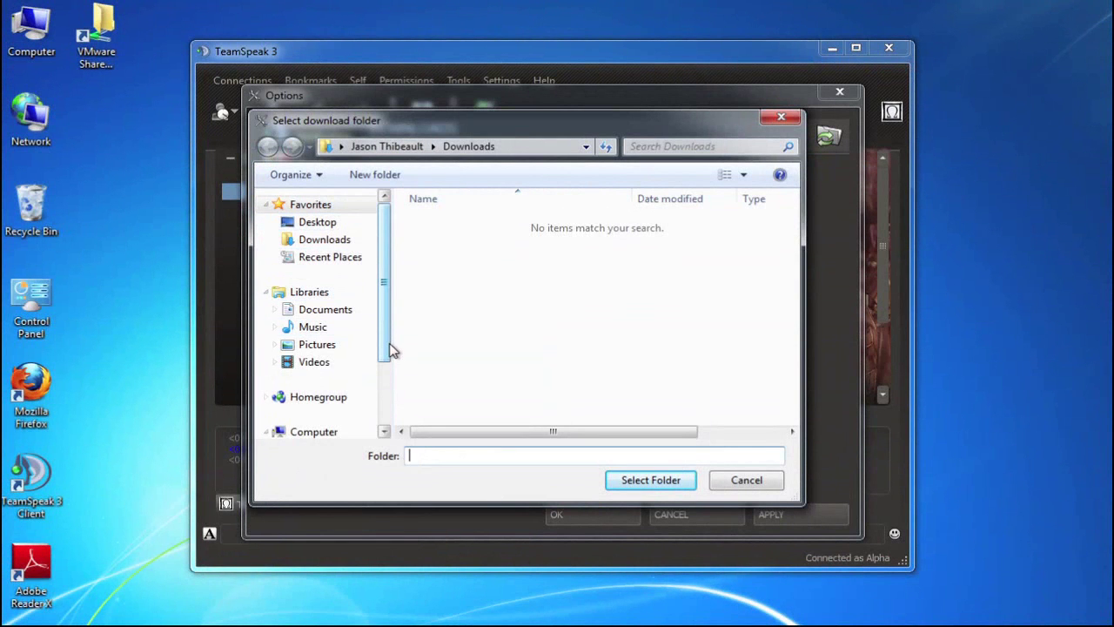
pyautogui.click(745, 483)
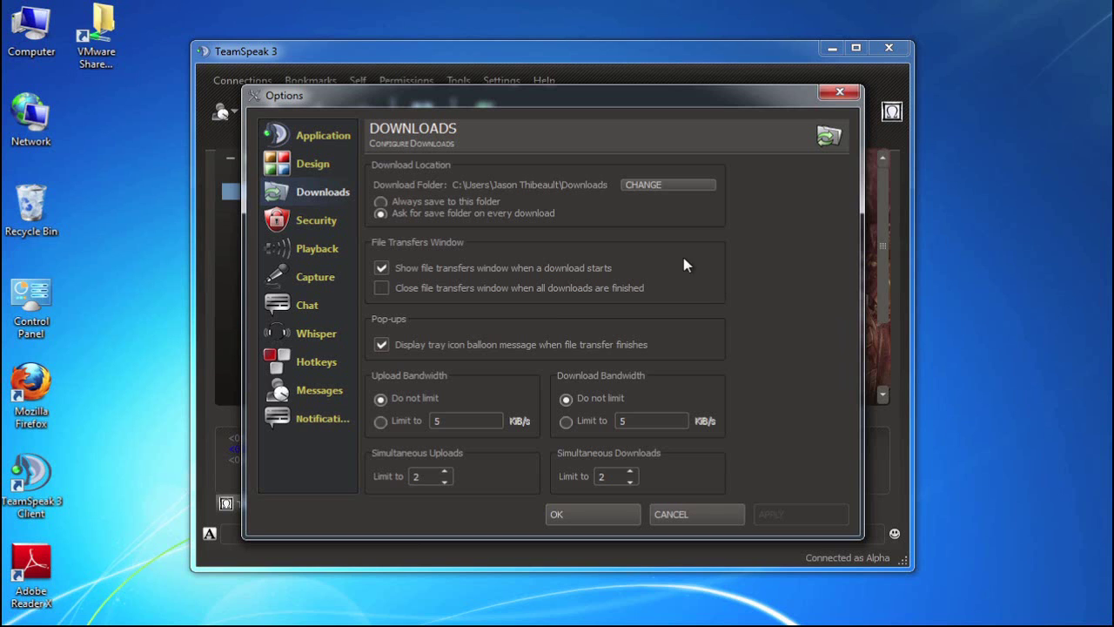
# Enable saving channel passwords in the Security options and acknowledge the security warning.
pyautogui.click(314, 224)
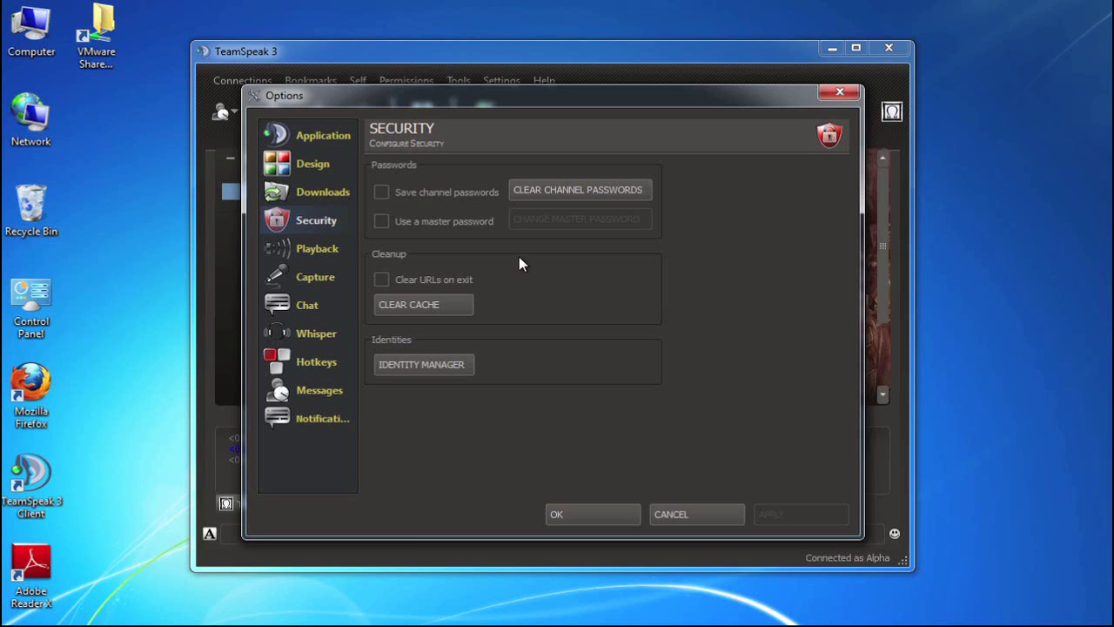
pyautogui.click(380, 192)
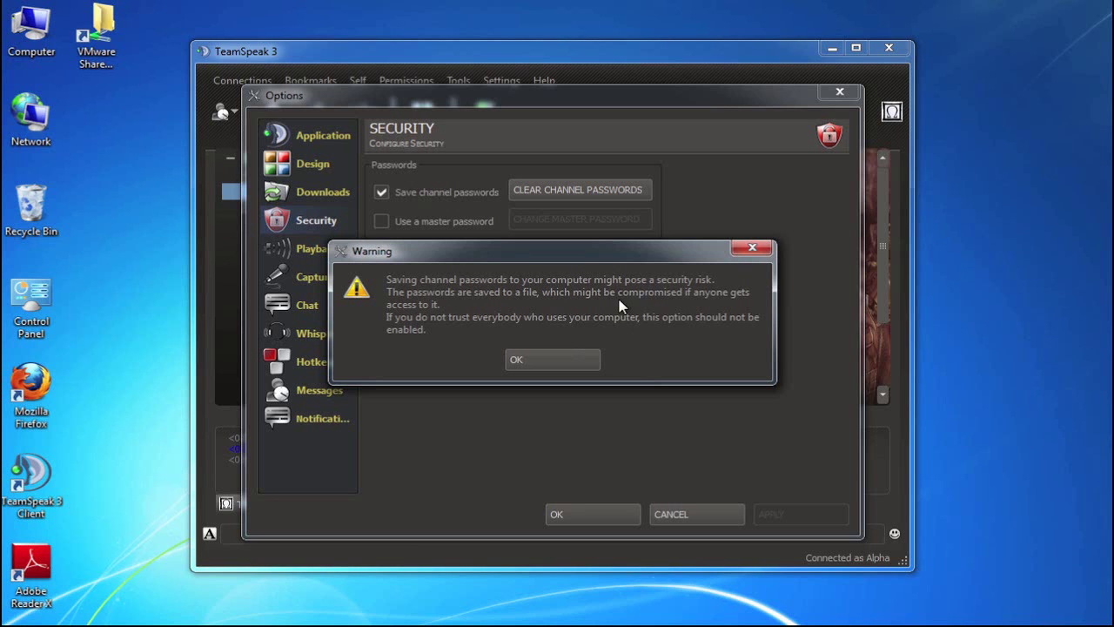
pyautogui.click(533, 361)
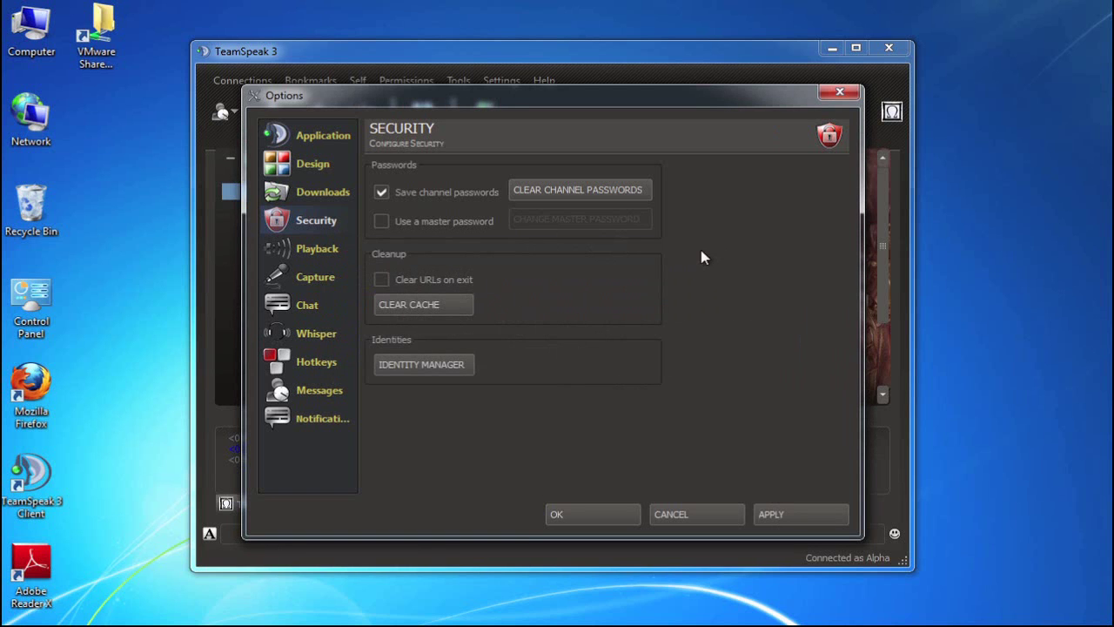
# Clear all stored channel passwords in the Security options, apply the changes, and close the Options.
pyautogui.click(573, 194)
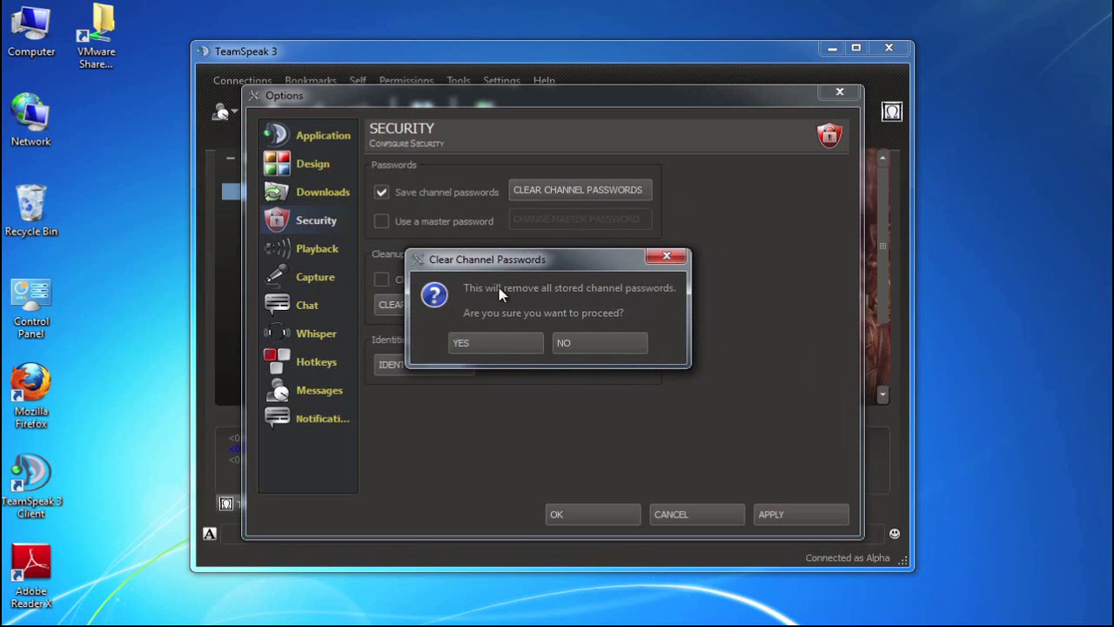
pyautogui.click(487, 344)
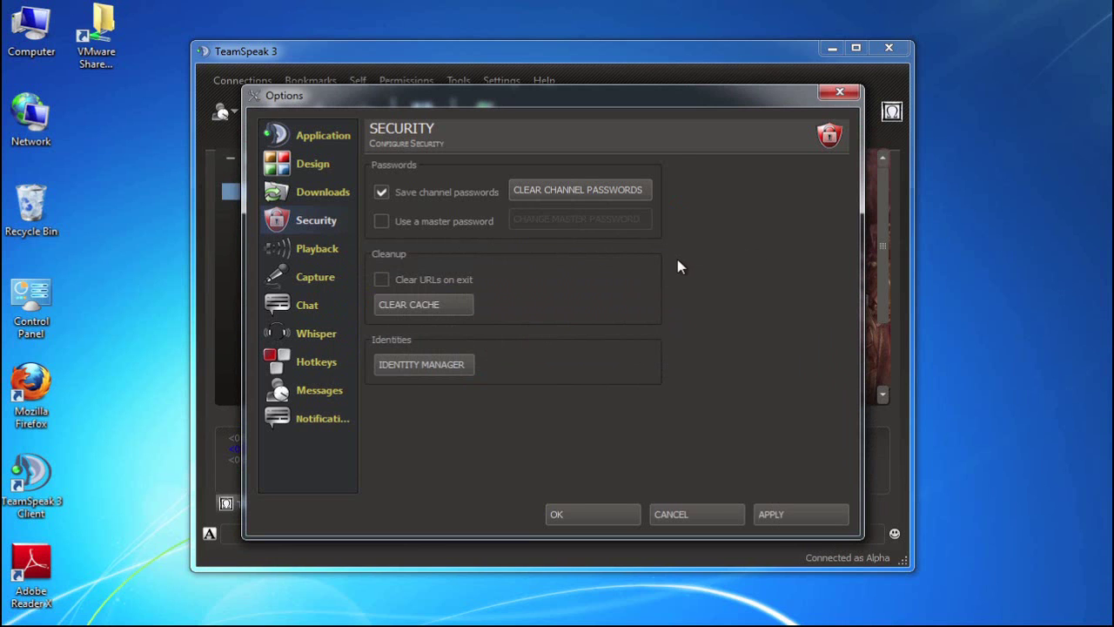
pyautogui.click(771, 514)
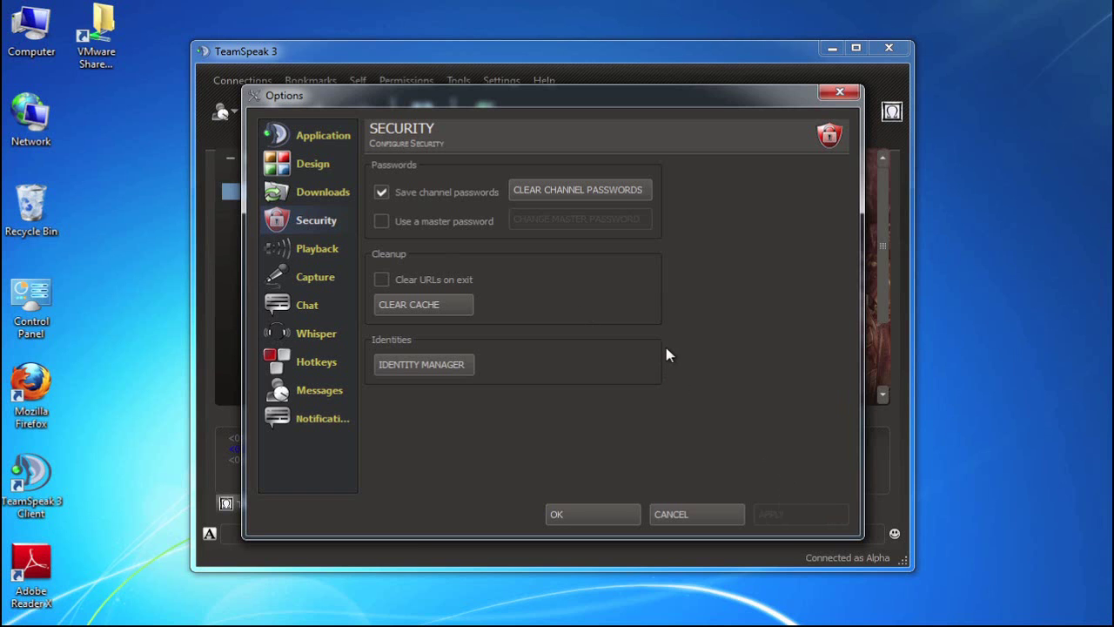
pyautogui.click(840, 93)
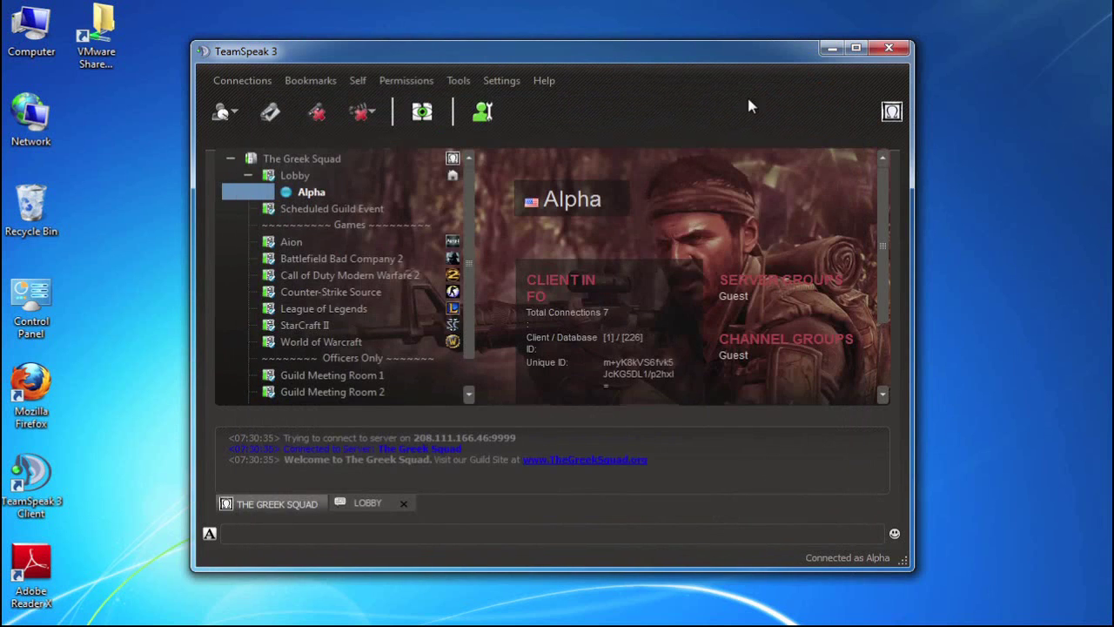
# Open the toolbar customization and add the Connect action to the selected actions.
pyautogui.rightClick(543, 107)
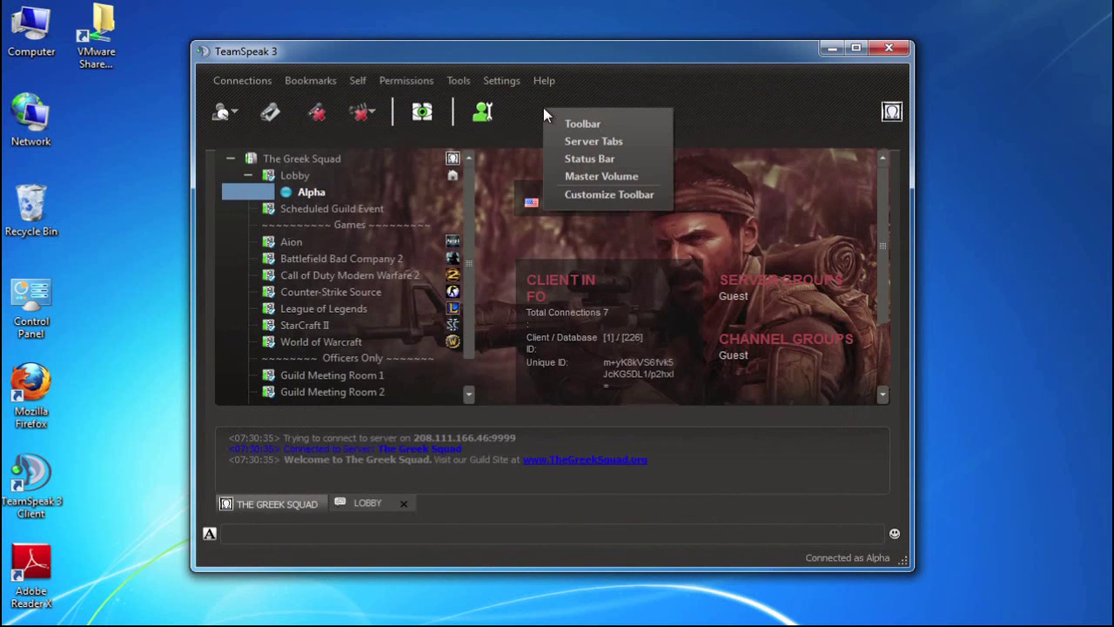
pyautogui.click(597, 195)
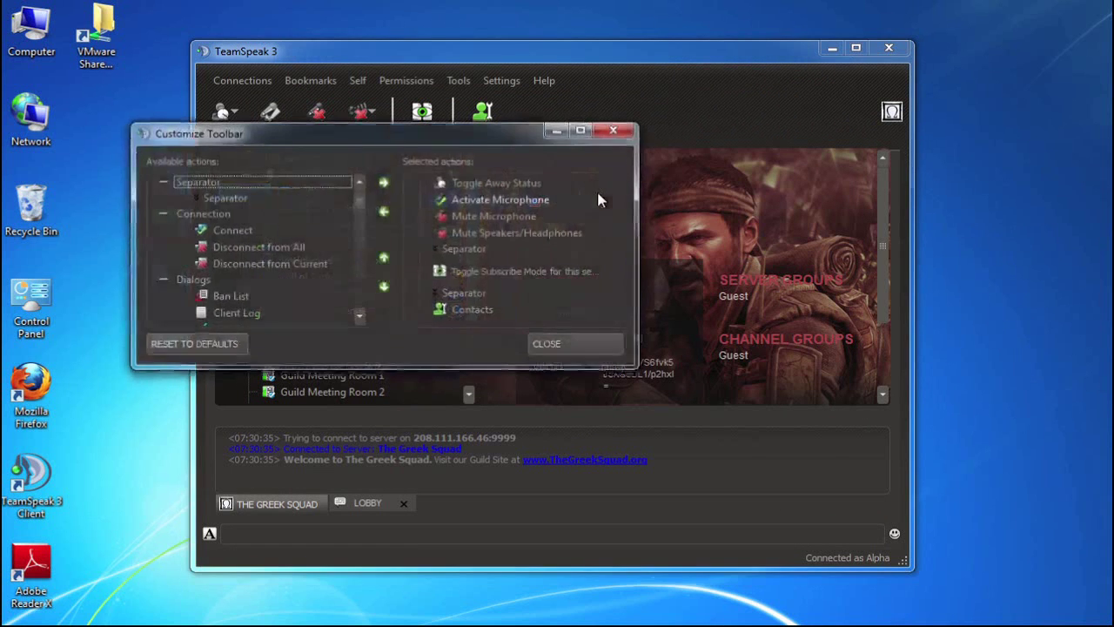
pyautogui.moveTo(490, 137); pyautogui.dragTo(607, 199)
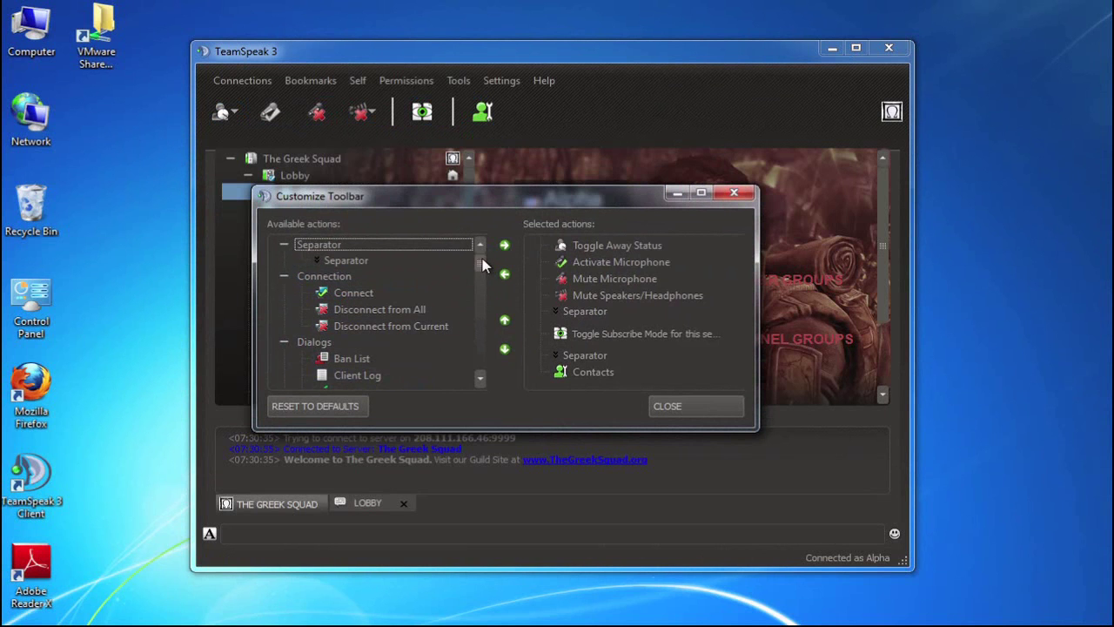
pyautogui.moveTo(484, 266)
pyautogui.mouseDown()
pyautogui.moveTo(486, 366)
pyautogui.moveTo(483, 237)
pyautogui.moveTo(482, 252)
pyautogui.mouseUp()
pyautogui.click(359, 298)
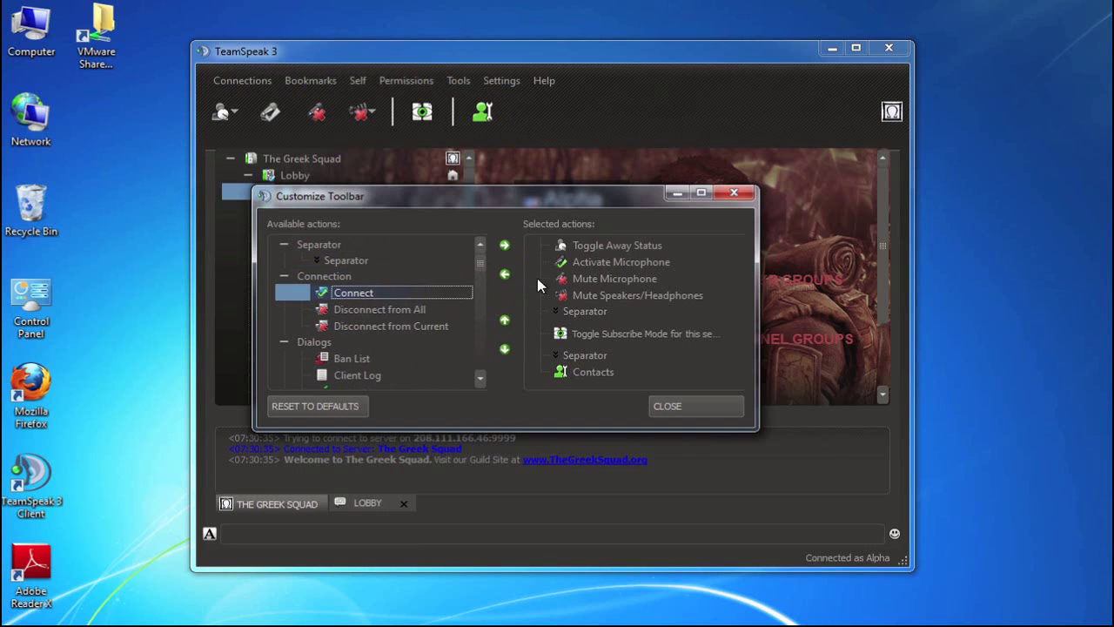
pyautogui.click(505, 247)
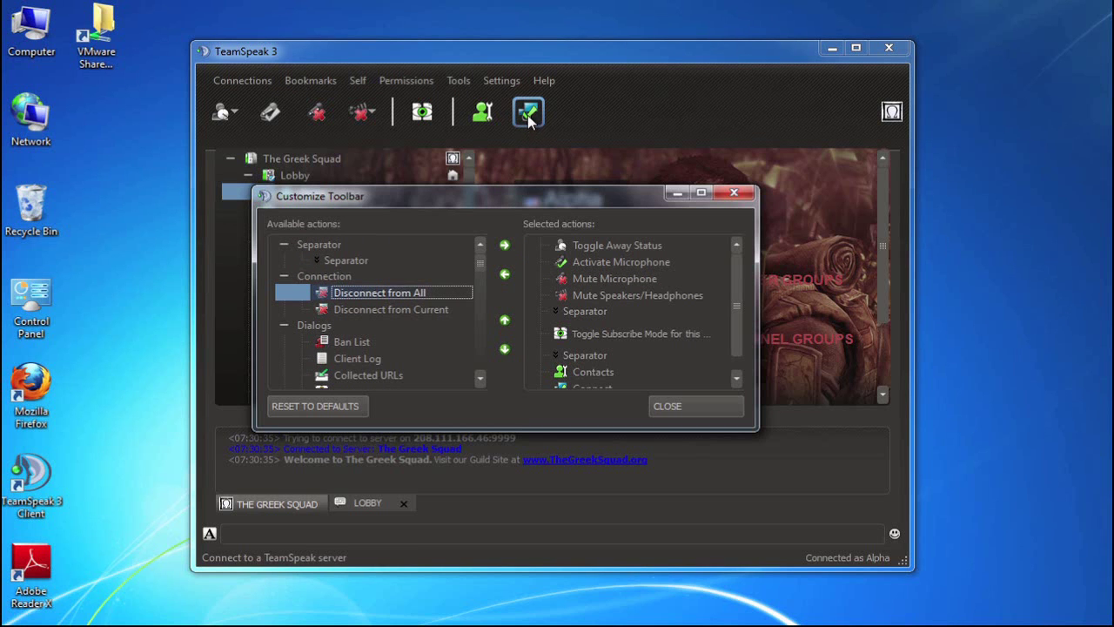
# Move the Connect action up to the first position in the toolbar, before Toggle Away Status.
pyautogui.moveTo(737, 303); pyautogui.dragTo(739, 320)
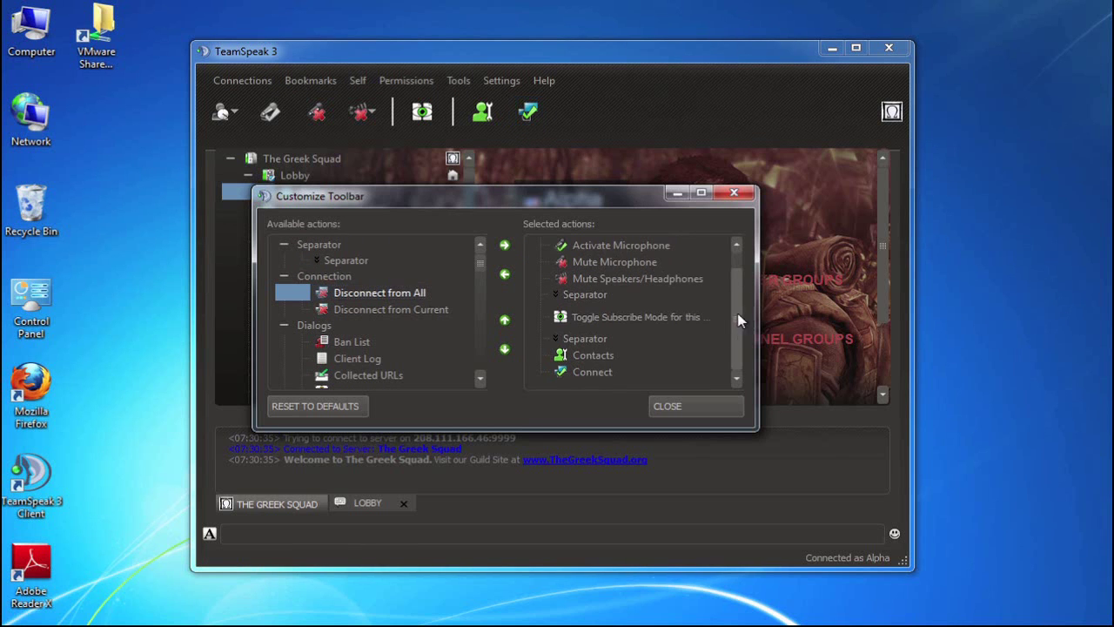
pyautogui.click(586, 373)
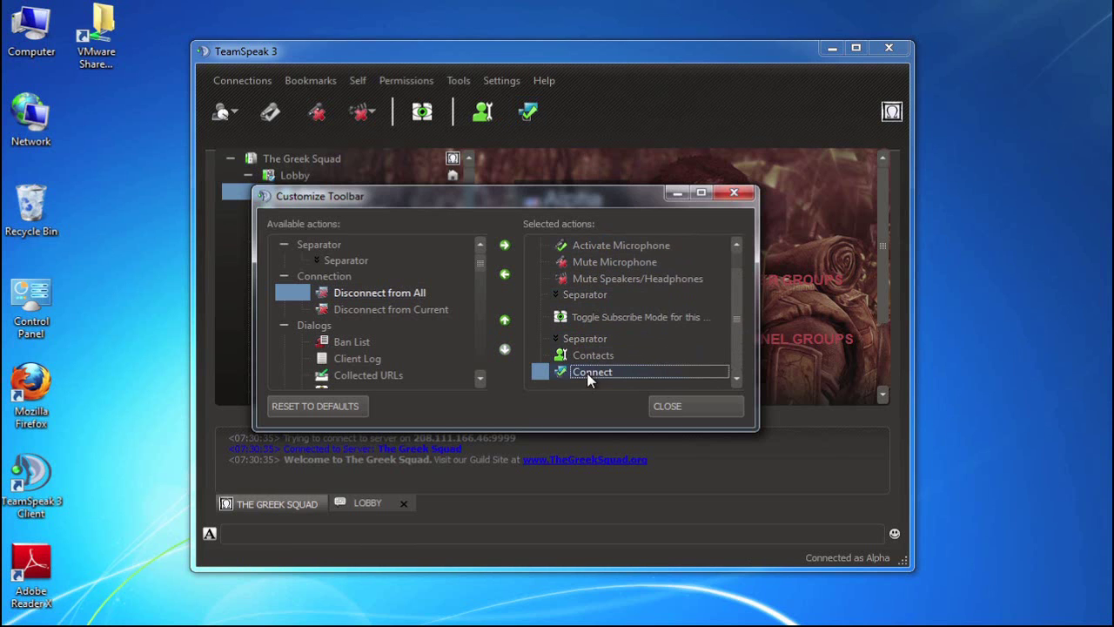
pyautogui.click(505, 320)
pyautogui.click(505, 320)
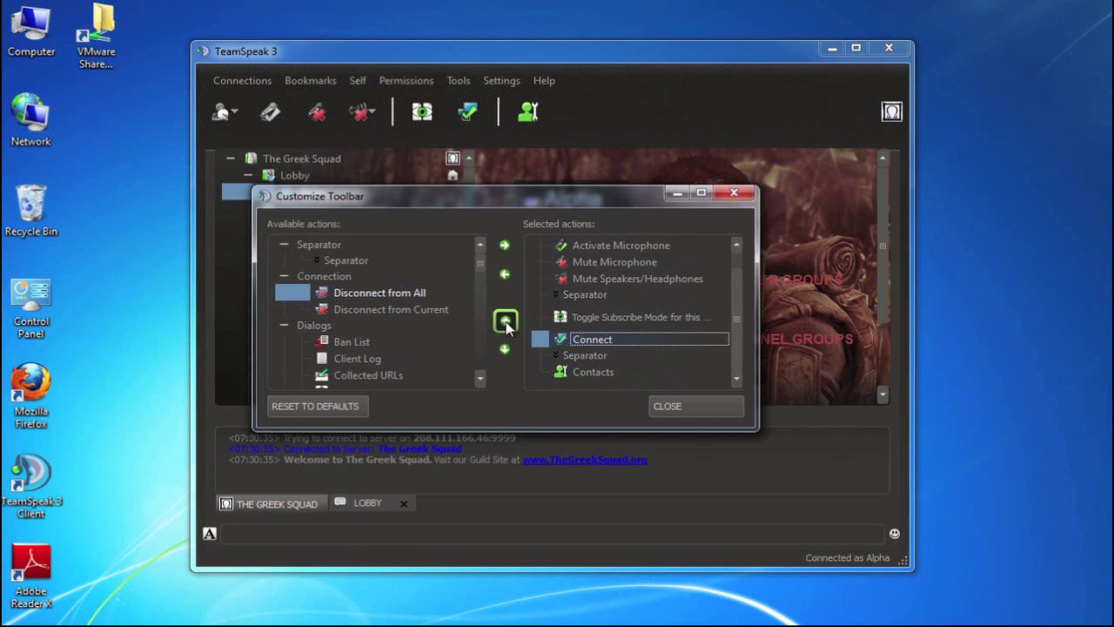
pyautogui.click(504, 320)
pyautogui.click(505, 320)
pyautogui.click(505, 320)
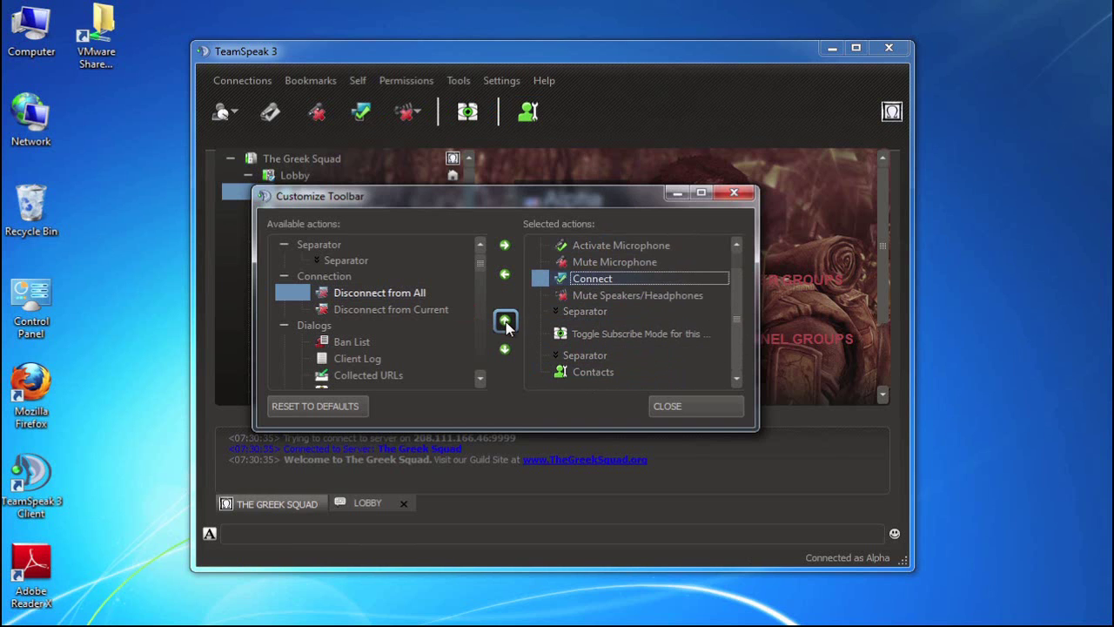
pyautogui.click(505, 321)
pyautogui.click(505, 320)
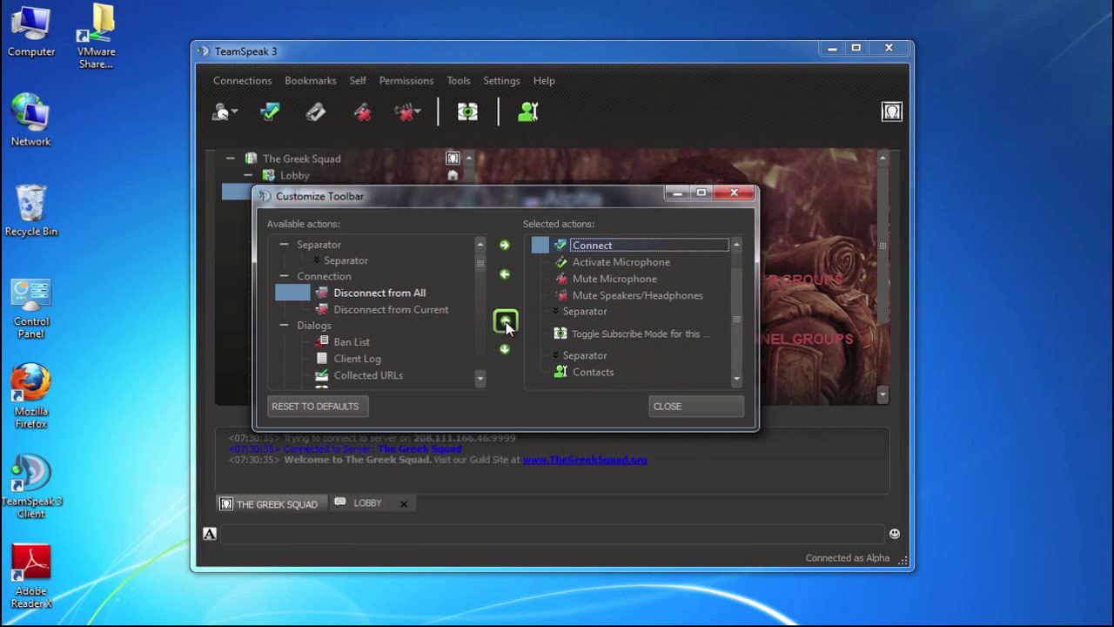
pyautogui.click(505, 321)
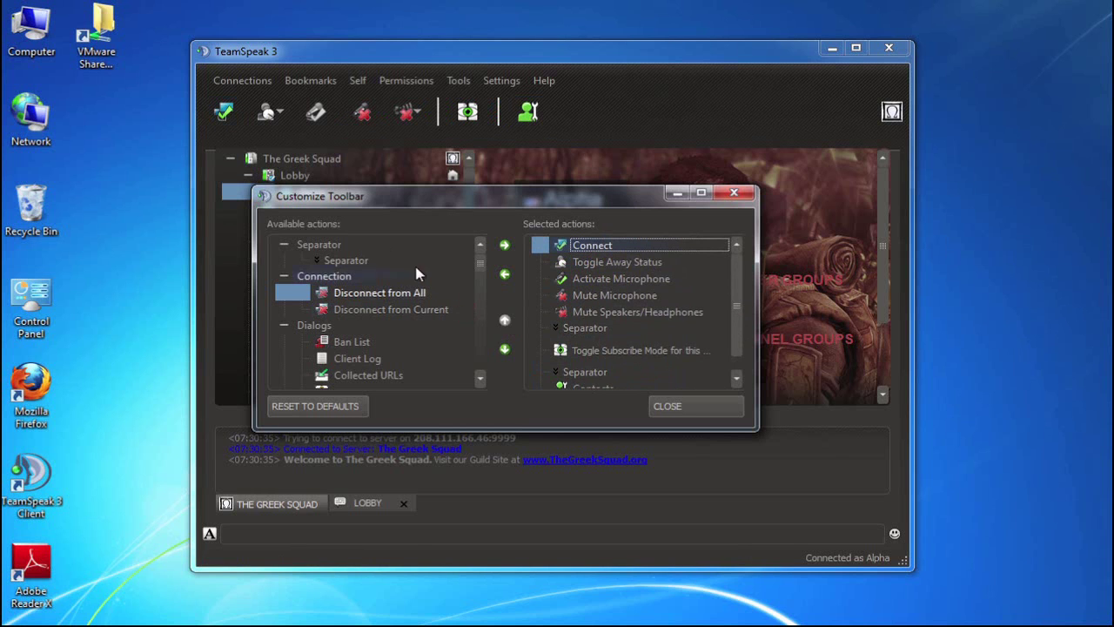
# Add a separator to the toolbar, move it up to directly after Connect, and close the toolbar customization.
pyautogui.click(353, 262)
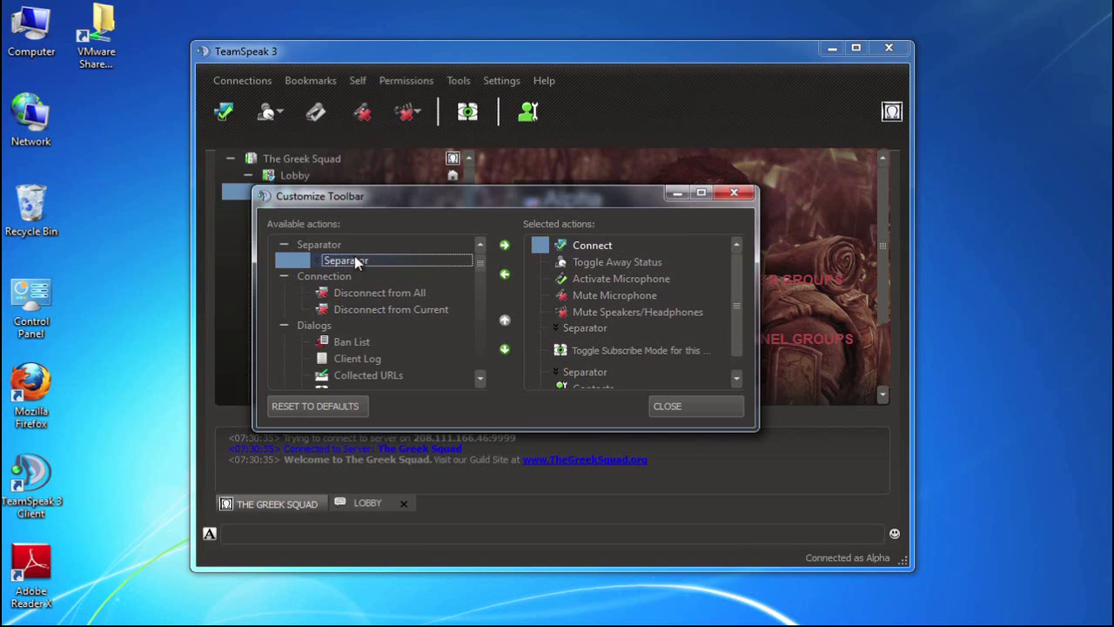
pyautogui.click(504, 246)
pyautogui.scroll(-1, 739, 323)
pyautogui.click(609, 371)
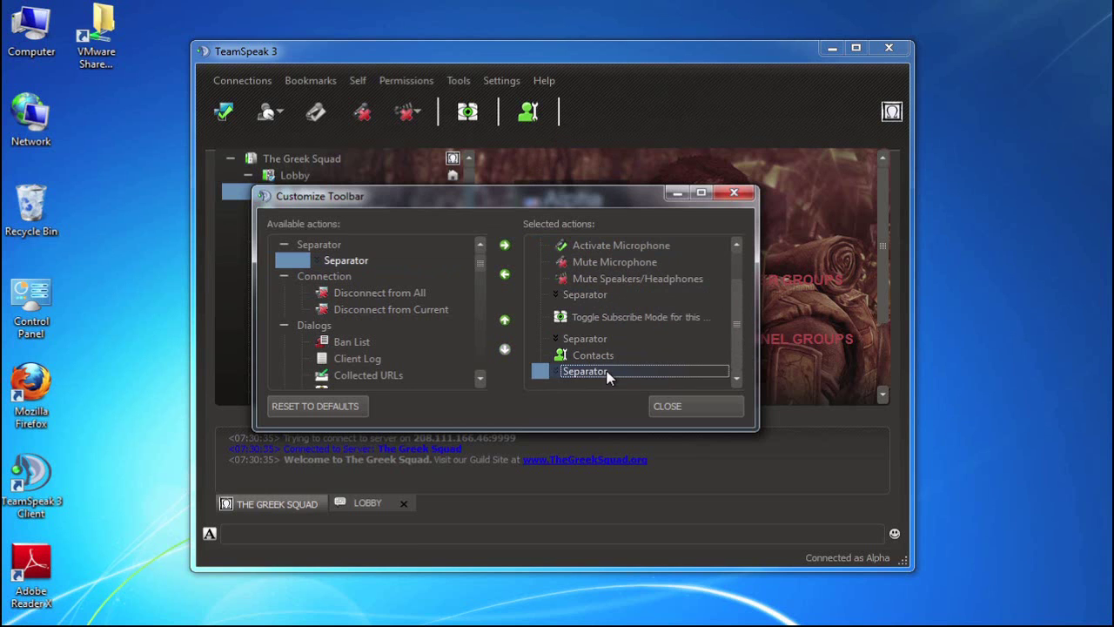
pyautogui.click(505, 320)
pyautogui.click(505, 320)
pyautogui.click(505, 321)
pyautogui.click(505, 321)
pyautogui.click(505, 321)
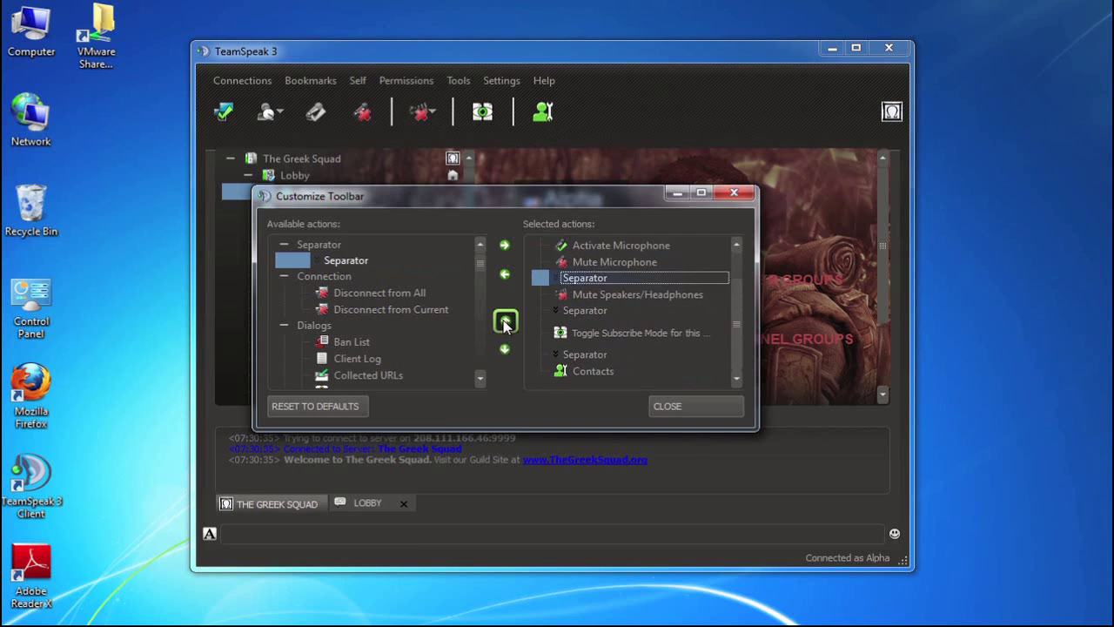
pyautogui.click(505, 320)
pyautogui.click(505, 320)
pyautogui.click(505, 320)
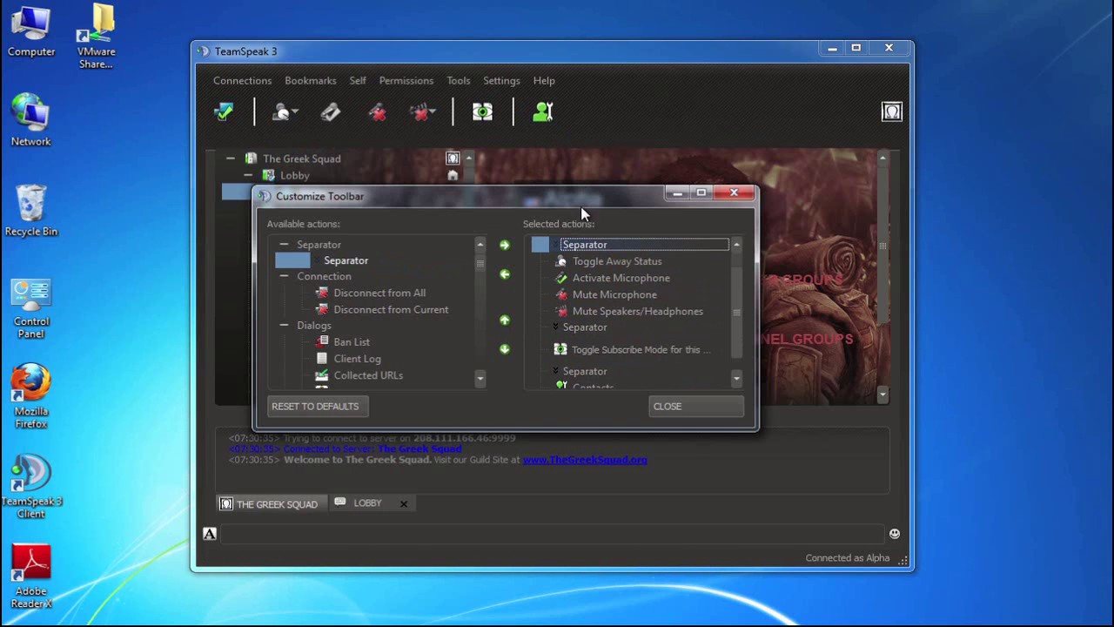
pyautogui.moveTo(571, 199); pyautogui.dragTo(586, 187)
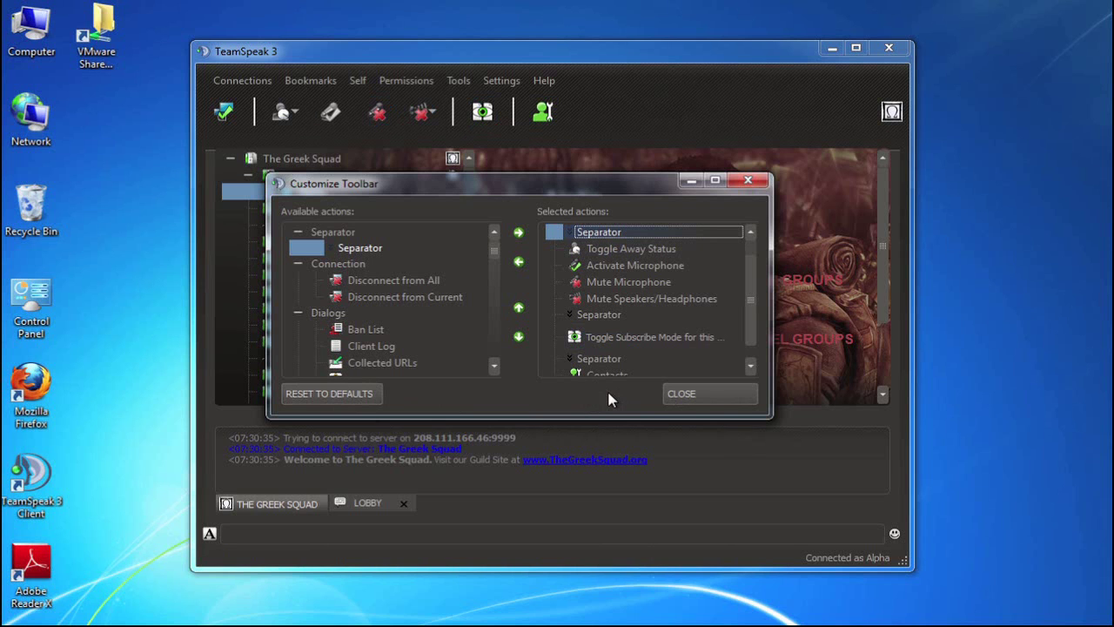
pyautogui.click(696, 394)
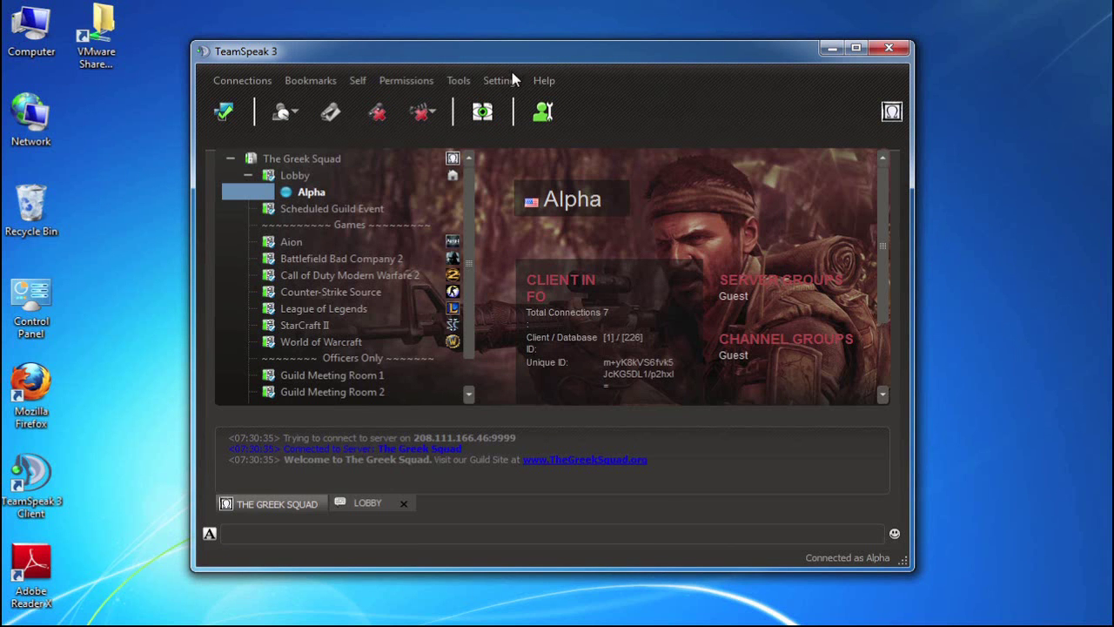
# Try making the main window about half transparent in the Design options, view the effect behind the dialog, and cancel.
pyautogui.click(512, 80)
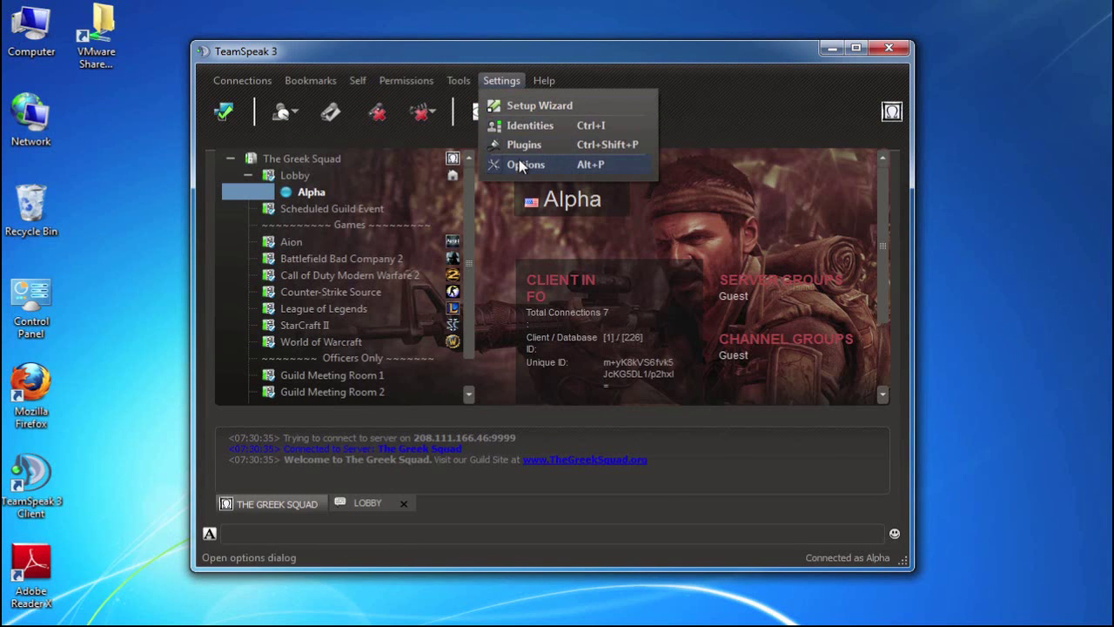
pyautogui.click(519, 164)
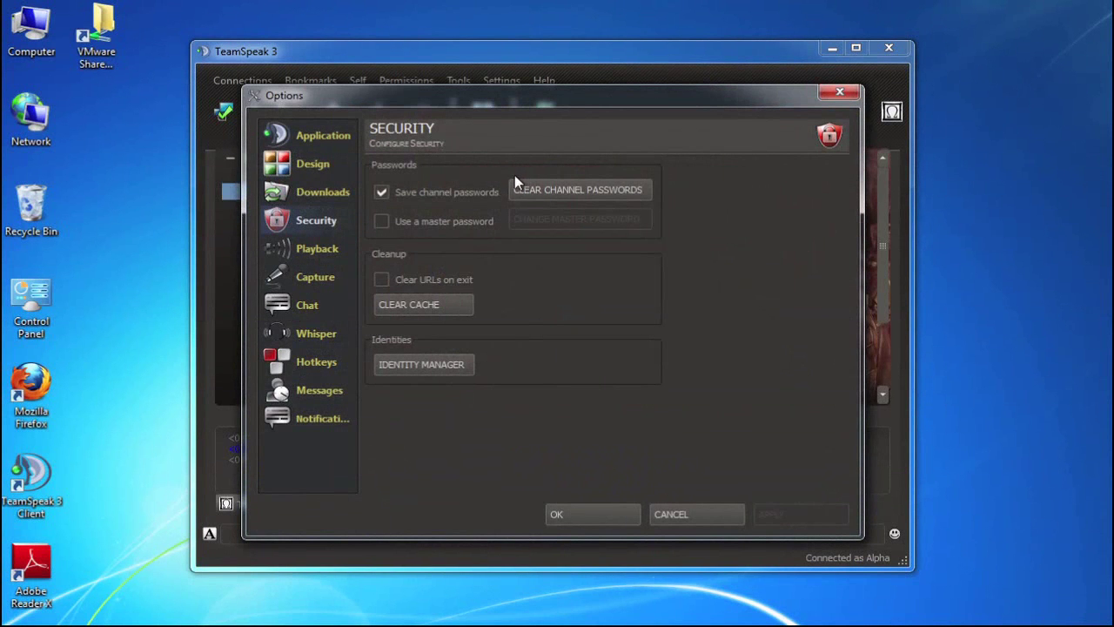
pyautogui.click(301, 169)
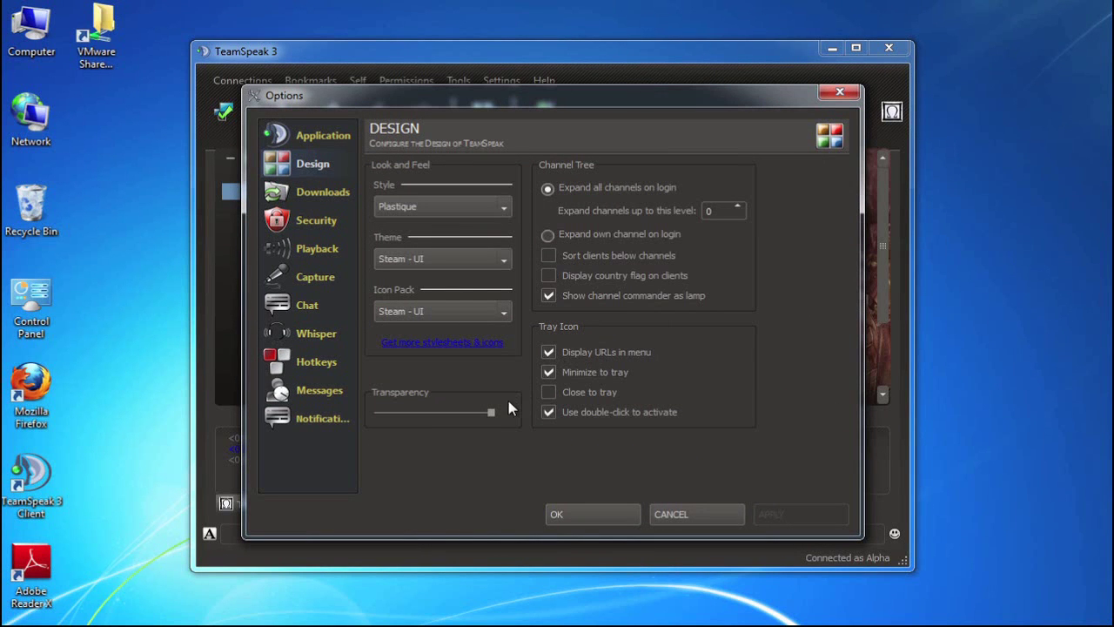
pyautogui.moveTo(490, 412); pyautogui.dragTo(443, 412)
pyautogui.click(461, 58)
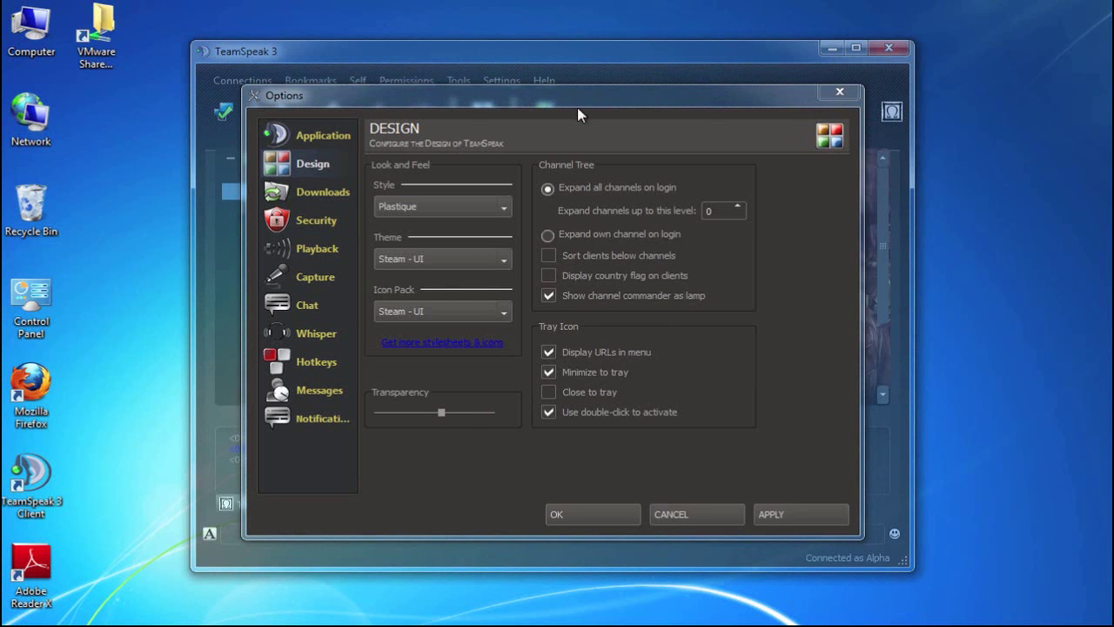
pyautogui.moveTo(691, 97); pyautogui.dragTo(935, 105)
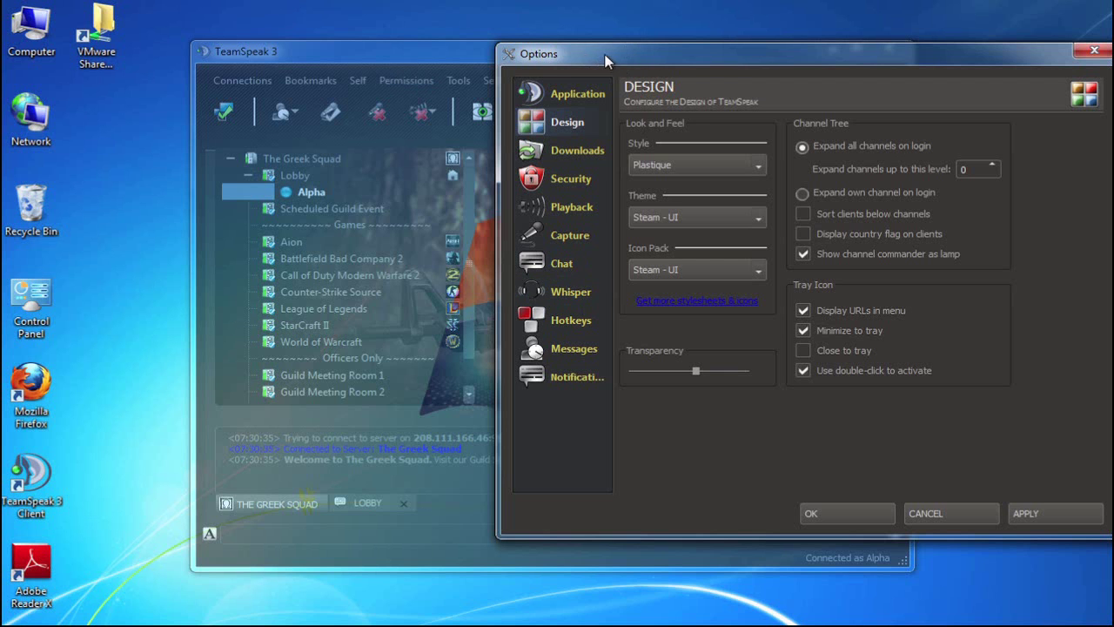
pyautogui.moveTo(607, 60); pyautogui.dragTo(364, 73)
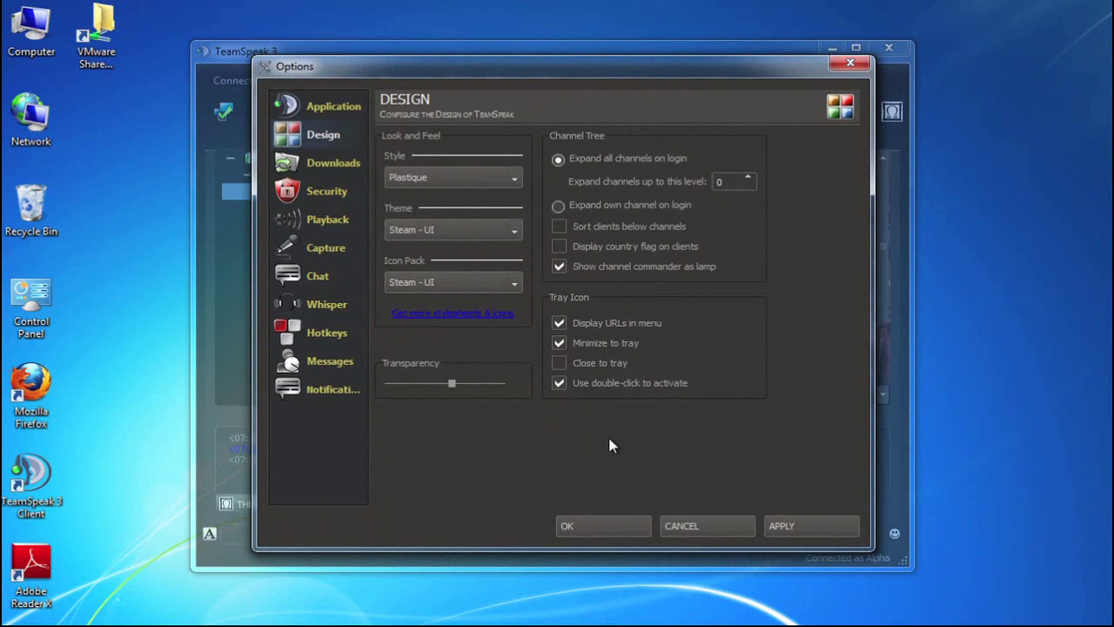
pyautogui.click(706, 527)
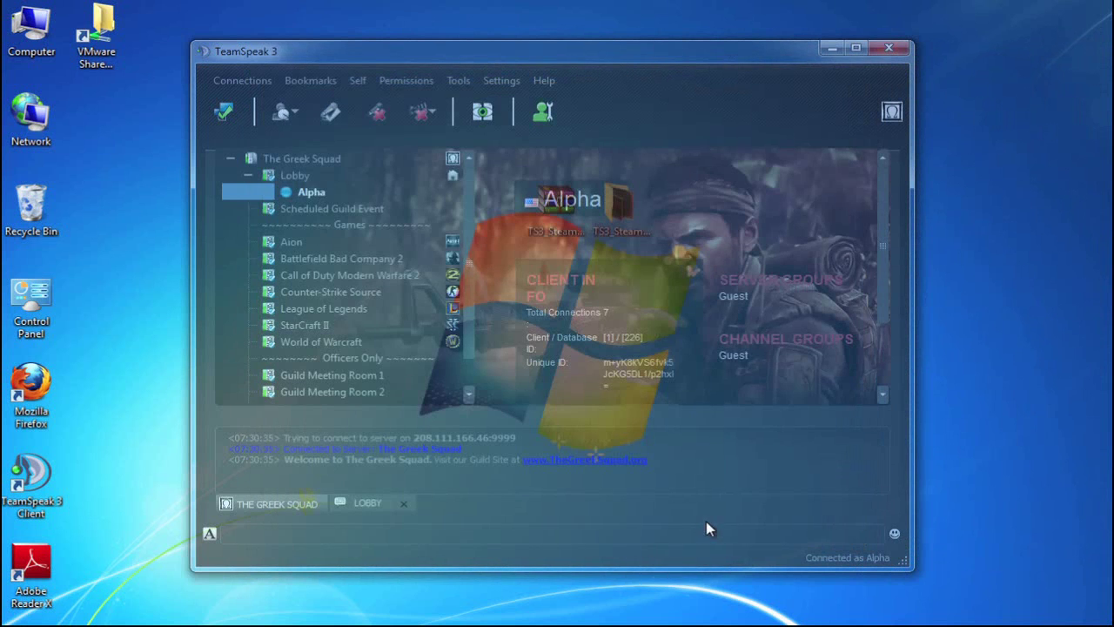